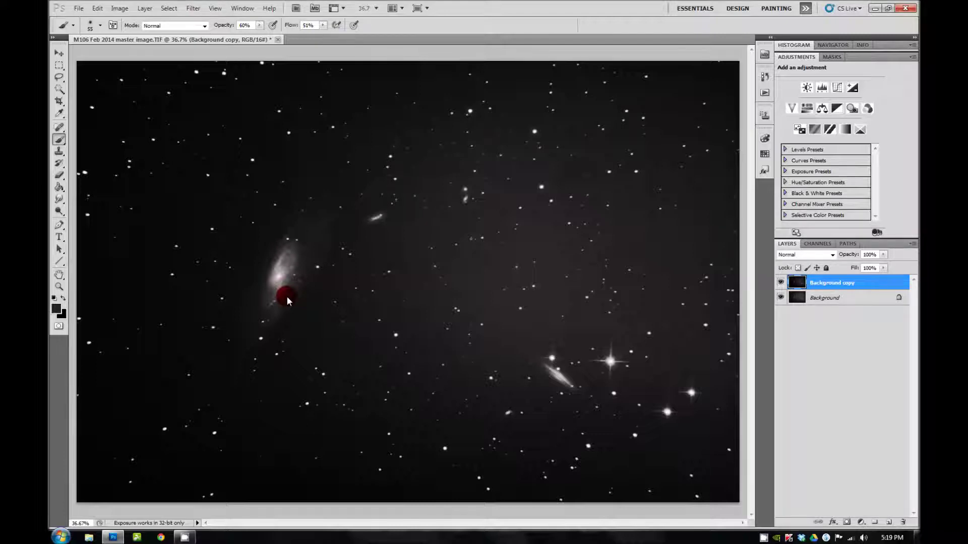
Step: Paint more brush strokes on Background copy to darken the sky around the galaxies
{"action": "left_click_drag", "start_coordinate": [287, 300], "coordinate": [460, 304]}
{"action": "left_click", "coordinate": [449, 454]}
{"action": "left_click", "coordinate": [320, 373]}
{"action": "left_click", "coordinate": [504, 445]}
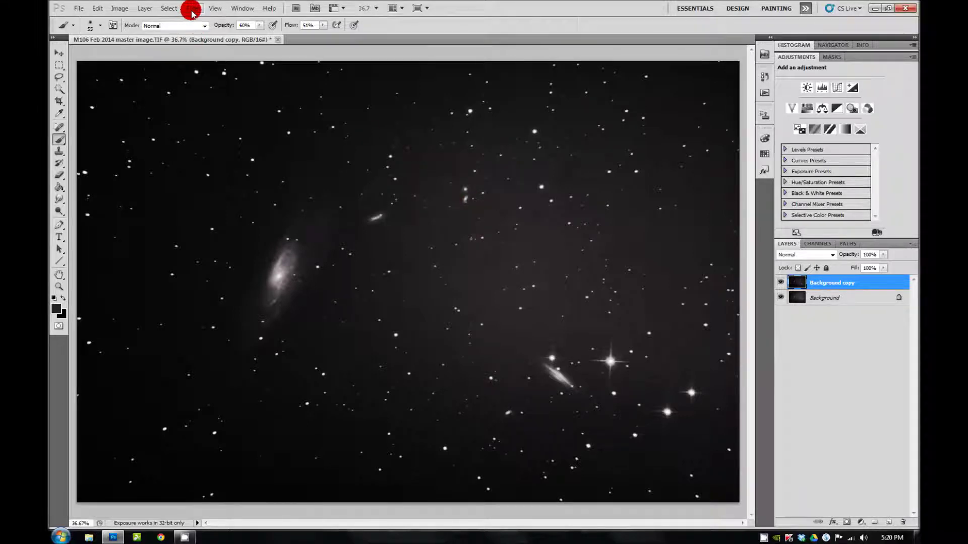
Step: Select the image's highlights using Color Range with Select set to Highlights
{"action": "left_click", "coordinate": [171, 8]}
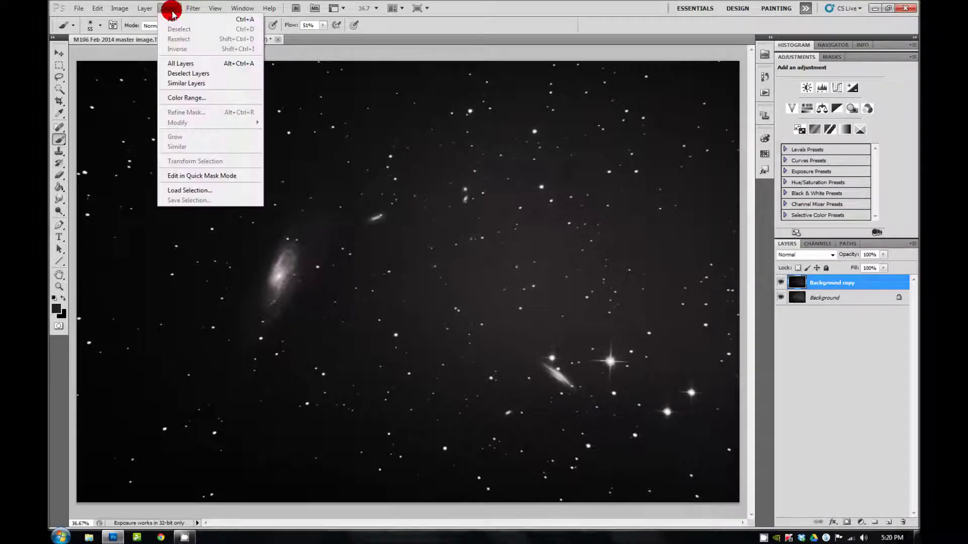
{"action": "left_click", "coordinate": [194, 97]}
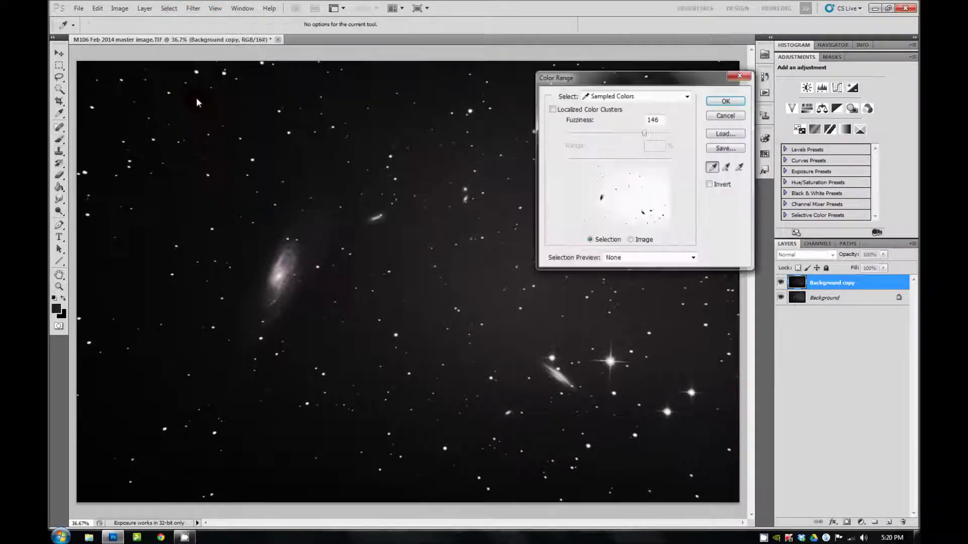
{"action": "left_click", "coordinate": [688, 99]}
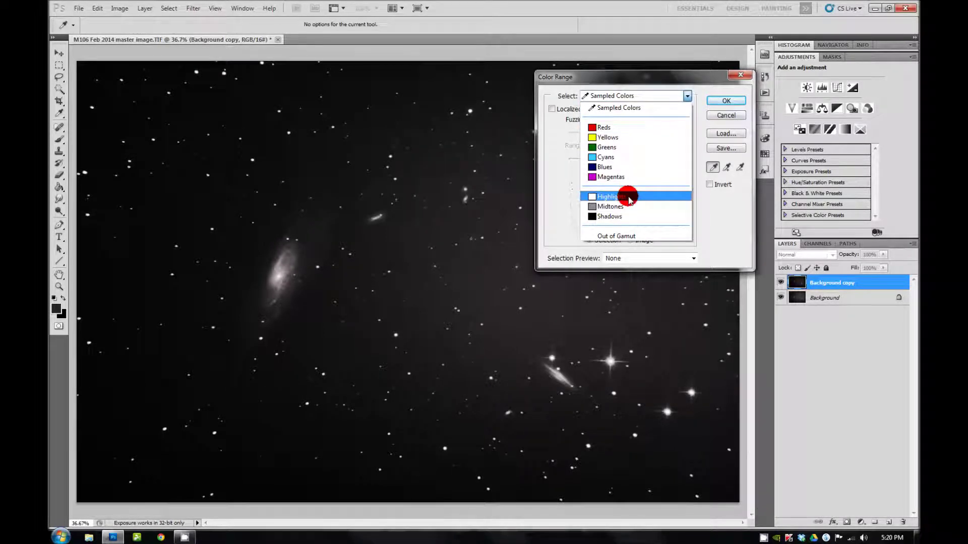
{"action": "left_click", "coordinate": [628, 200]}
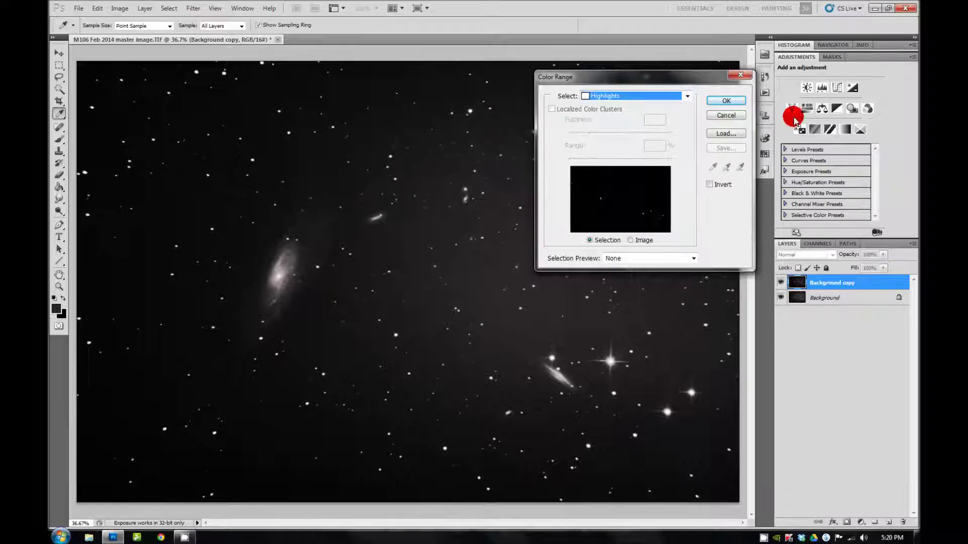
{"action": "left_click", "coordinate": [740, 106]}
{"action": "key", "text": "b"}
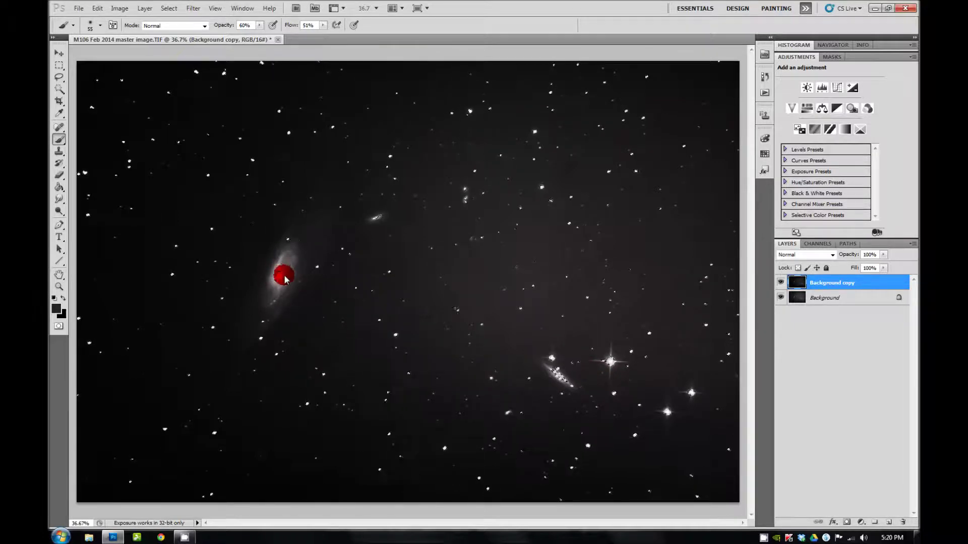
Step: Lasso-subtract M106, the two small galaxies and the edge-on galaxy from the selection
{"action": "left_click", "coordinate": [59, 79]}
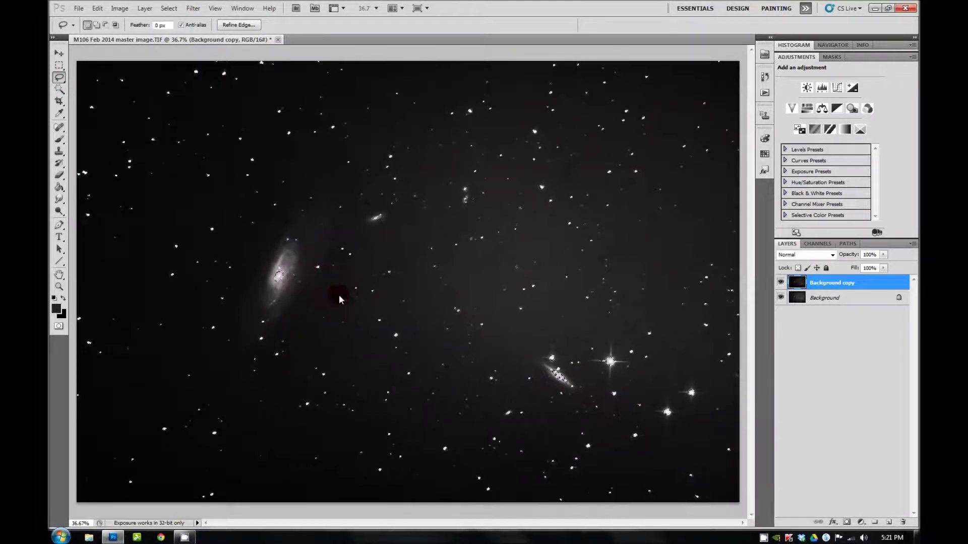
{"action": "key", "text": "alt"}
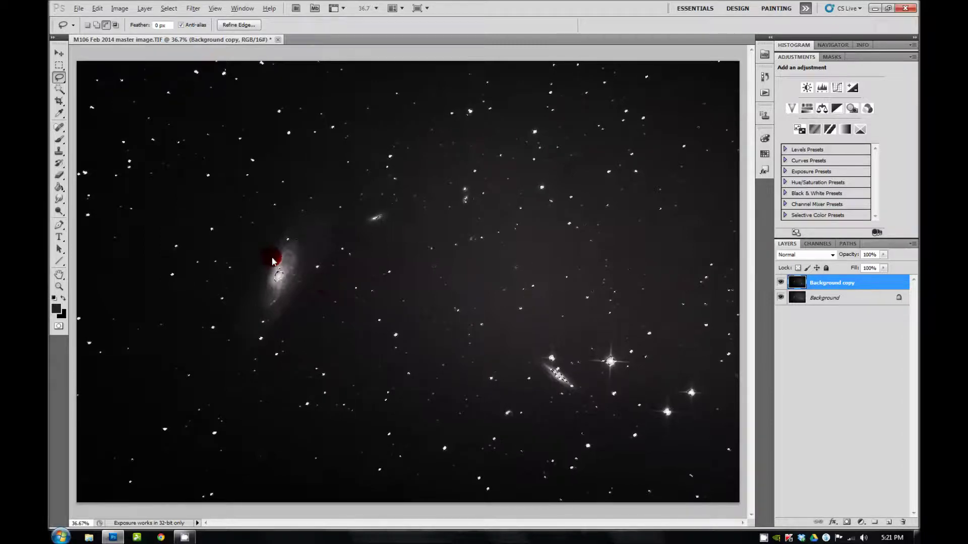
{"action": "mouse_move", "coordinate": [272, 257]}
{"action": "left_mouse_down"}
{"action": "mouse_move", "coordinate": [288, 269]}
{"action": "mouse_move", "coordinate": [283, 289]}
{"action": "mouse_move", "coordinate": [261, 280]}
{"action": "mouse_move", "coordinate": [276, 266]}
{"action": "left_mouse_up"}
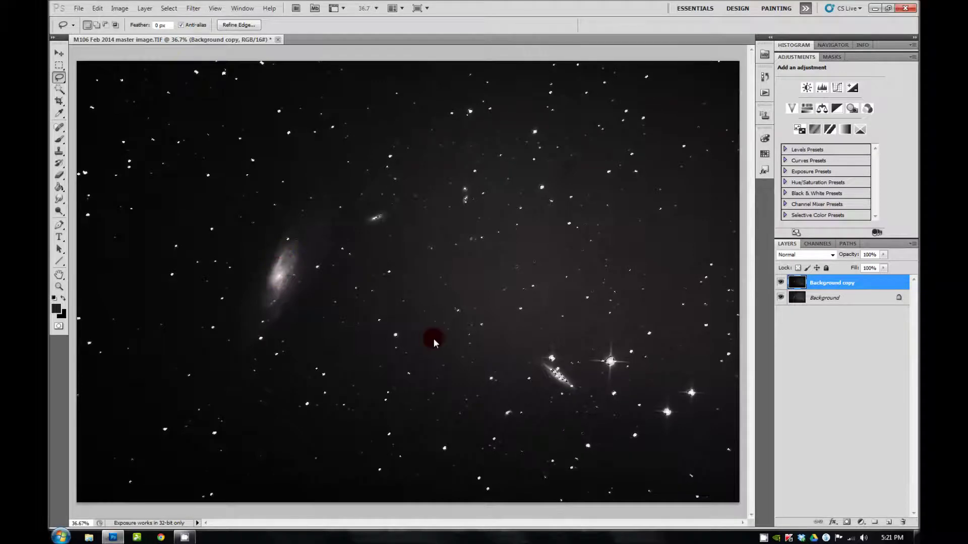
{"action": "mouse_move", "coordinate": [379, 223]}
{"action": "left_mouse_down"}
{"action": "mouse_move", "coordinate": [367, 211]}
{"action": "mouse_move", "coordinate": [388, 213]}
{"action": "mouse_move", "coordinate": [383, 234]}
{"action": "left_mouse_up"}
{"action": "mouse_move", "coordinate": [504, 421]}
{"action": "left_mouse_down"}
{"action": "mouse_move", "coordinate": [501, 410]}
{"action": "mouse_move", "coordinate": [512, 413]}
{"action": "mouse_move", "coordinate": [505, 421]}
{"action": "left_mouse_up"}
{"action": "mouse_move", "coordinate": [533, 367]}
{"action": "left_mouse_down"}
{"action": "mouse_move", "coordinate": [551, 361]}
{"action": "mouse_move", "coordinate": [585, 386]}
{"action": "mouse_move", "coordinate": [561, 392]}
{"action": "mouse_move", "coordinate": [535, 382]}
{"action": "mouse_move", "coordinate": [639, 395]}
{"action": "mouse_move", "coordinate": [607, 382]}
{"action": "mouse_move", "coordinate": [614, 352]}
{"action": "mouse_move", "coordinate": [219, 440]}
{"action": "mouse_move", "coordinate": [605, 501]}
{"action": "mouse_move", "coordinate": [623, 460]}
{"action": "left_mouse_up"}
{"action": "left_click", "coordinate": [170, 18]}
Step: Apply a feather radius to the star selection via Select > Modify > Feather
{"action": "left_click", "coordinate": [168, 8]}
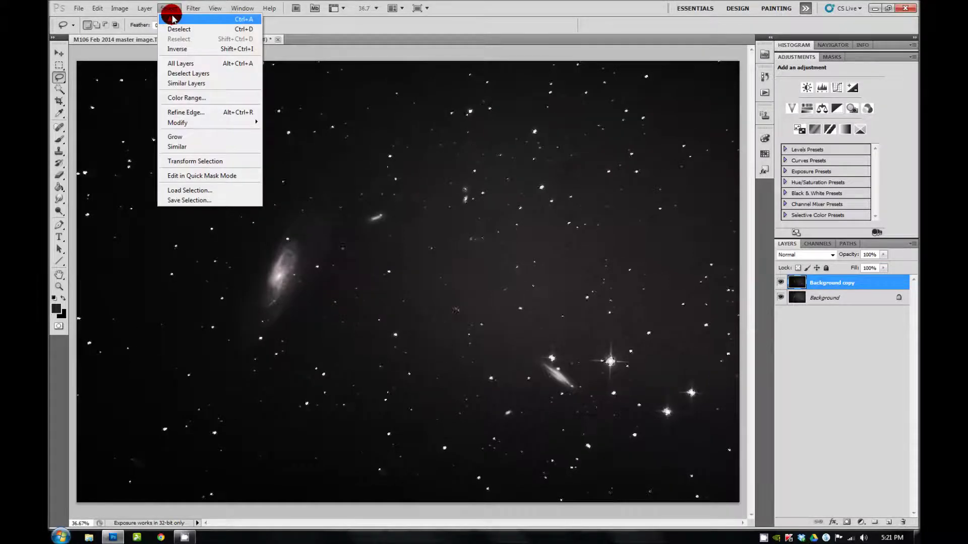
{"action": "left_click", "coordinate": [202, 126]}
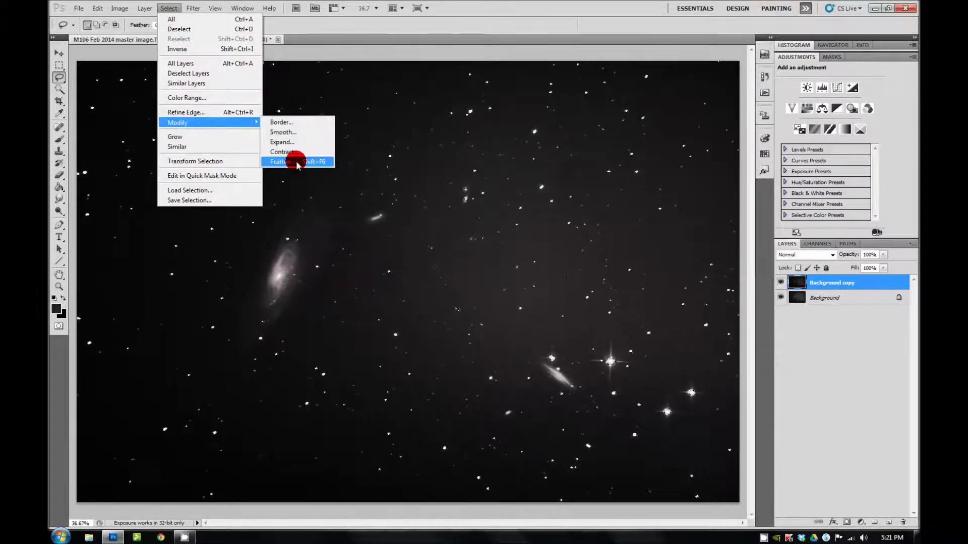
{"action": "left_click", "coordinate": [295, 162]}
{"action": "left_click", "coordinate": [474, 187]}
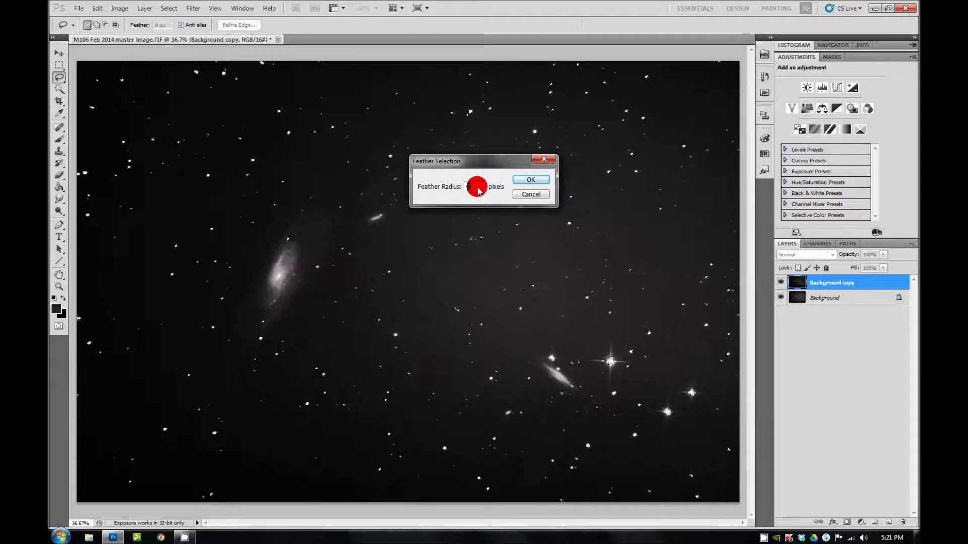
{"action": "left_click", "coordinate": [535, 180]}
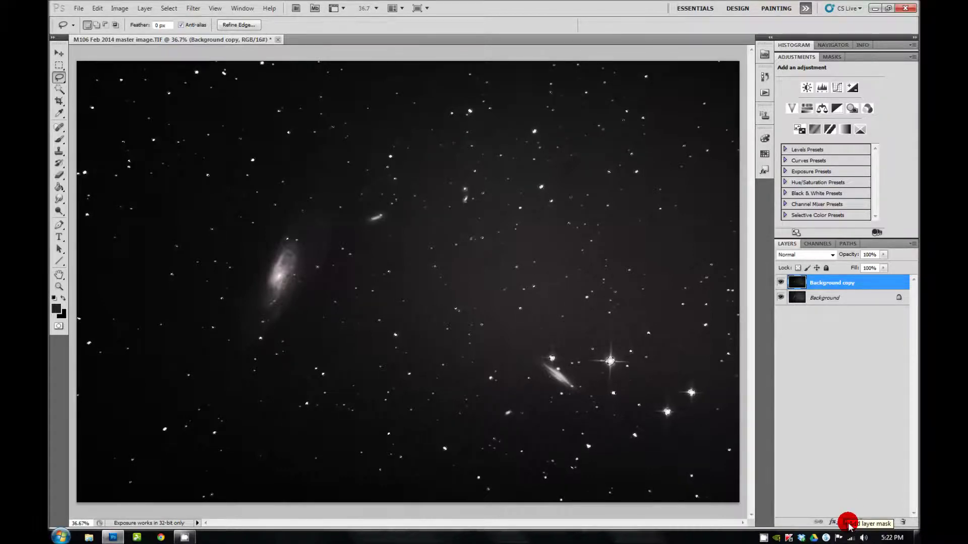
Step: Mask Background copy with the star selection, add a Curves layer, and test a curve point
{"action": "left_click", "coordinate": [848, 523]}
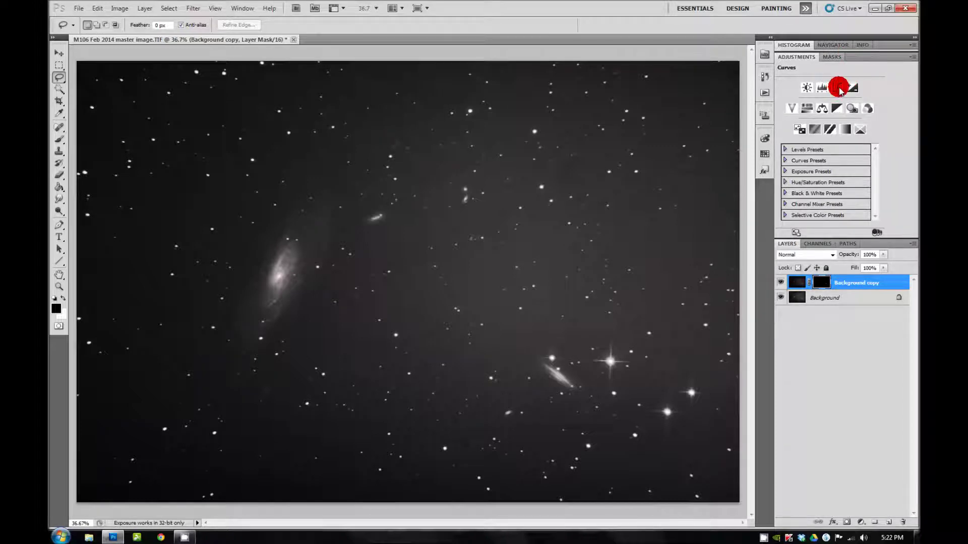
{"action": "left_click", "coordinate": [838, 88]}
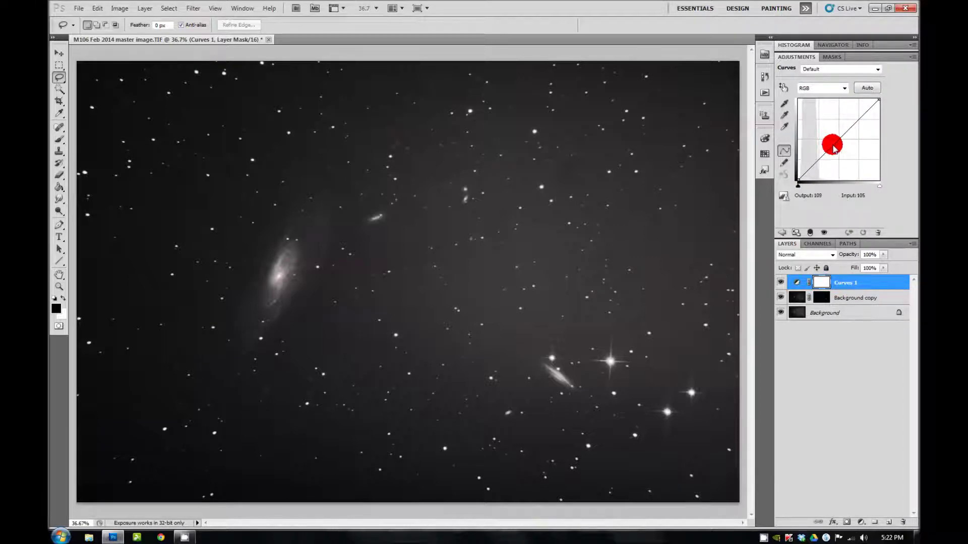
{"action": "left_click", "coordinate": [833, 135]}
{"action": "mouse_move", "coordinate": [833, 135]}
{"action": "left_mouse_down"}
{"action": "mouse_move", "coordinate": [827, 126]}
{"action": "mouse_move", "coordinate": [852, 156]}
{"action": "mouse_move", "coordinate": [823, 121]}
{"action": "mouse_move", "coordinate": [845, 144]}
{"action": "mouse_move", "coordinate": [823, 123]}
{"action": "mouse_move", "coordinate": [829, 141]}
{"action": "mouse_move", "coordinate": [835, 132]}
{"action": "mouse_move", "coordinate": [771, 137]}
{"action": "mouse_move", "coordinate": [842, 114]}
{"action": "mouse_move", "coordinate": [836, 139]}
{"action": "mouse_move", "coordinate": [863, 156]}
{"action": "mouse_move", "coordinate": [838, 147]}
{"action": "mouse_move", "coordinate": [837, 137]}
{"action": "mouse_move", "coordinate": [855, 234]}
{"action": "mouse_move", "coordinate": [853, 285]}
{"action": "mouse_move", "coordinate": [841, 289]}
{"action": "mouse_move", "coordinate": [864, 291]}
{"action": "left_mouse_up"}
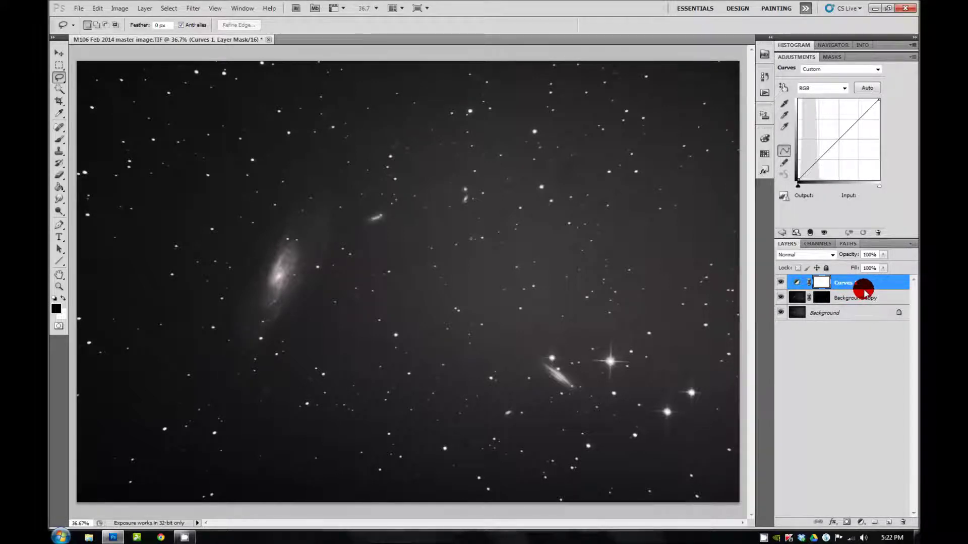
{"action": "mouse_move", "coordinate": [864, 293]}
{"action": "left_mouse_down"}
{"action": "mouse_move", "coordinate": [862, 282]}
{"action": "mouse_move", "coordinate": [865, 295]}
{"action": "left_mouse_up"}
Step: Clip Curves 1 to Background copy, test curve bends, and remove the points to leave it straight
{"action": "left_click", "coordinate": [866, 290], "text": "alt"}
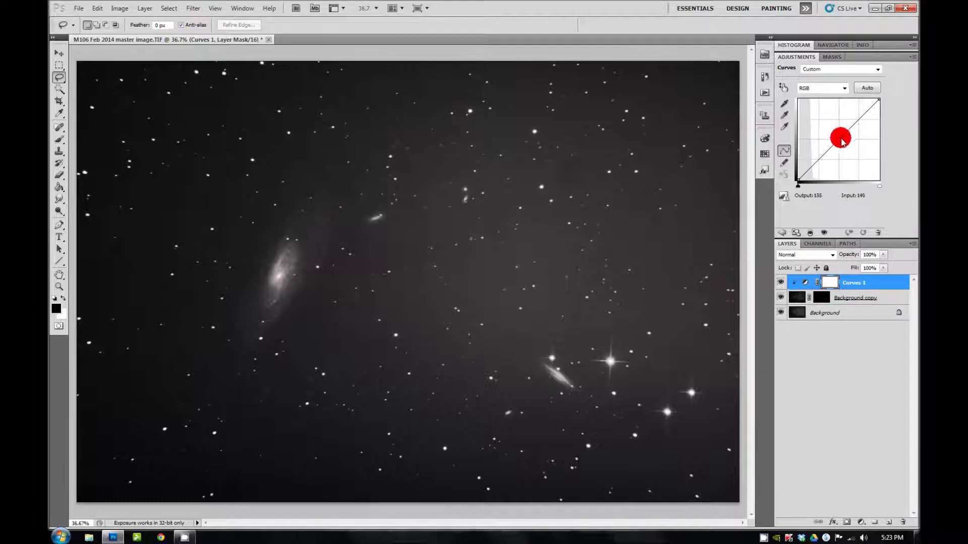
{"action": "left_click_drag", "start_coordinate": [837, 142], "coordinate": [793, 141]}
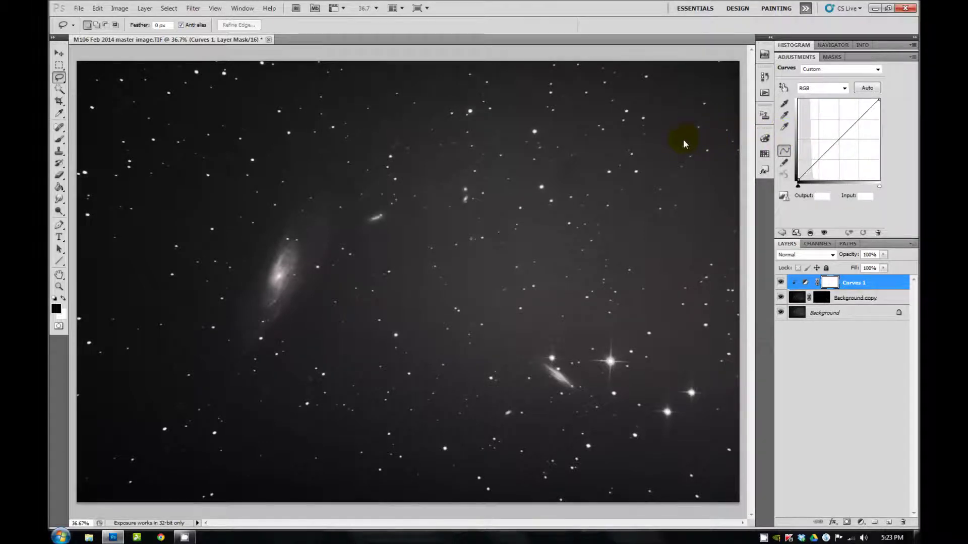
{"action": "mouse_move", "coordinate": [619, 163]}
{"action": "left_mouse_down"}
{"action": "mouse_move", "coordinate": [862, 129]}
{"action": "mouse_move", "coordinate": [829, 158]}
{"action": "mouse_move", "coordinate": [840, 135]}
{"action": "mouse_move", "coordinate": [830, 148]}
{"action": "mouse_move", "coordinate": [839, 143]}
{"action": "mouse_move", "coordinate": [828, 126]}
{"action": "mouse_move", "coordinate": [838, 133]}
{"action": "mouse_move", "coordinate": [792, 151]}
{"action": "mouse_move", "coordinate": [693, 157]}
{"action": "left_mouse_up"}
{"action": "left_click", "coordinate": [849, 149]}
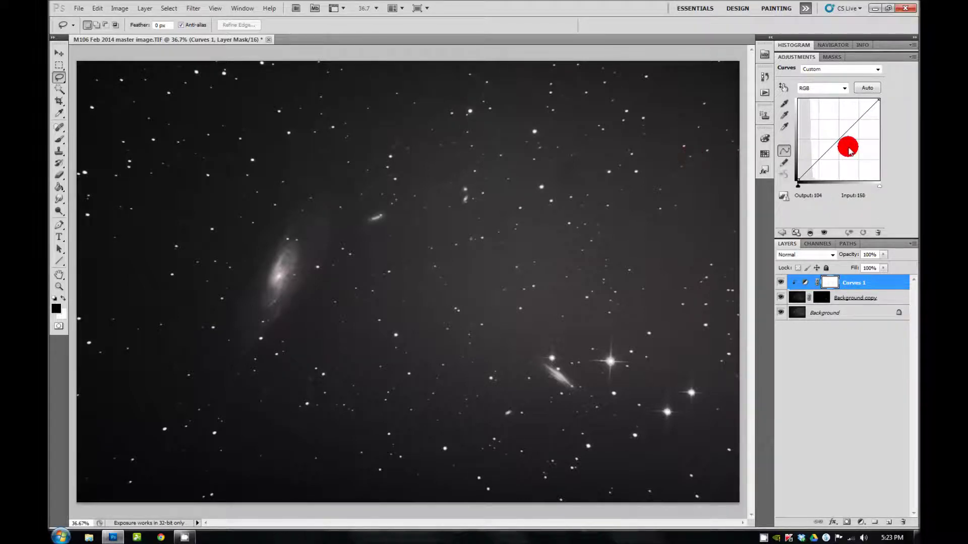
{"action": "mouse_move", "coordinate": [849, 149]}
{"action": "left_mouse_down"}
{"action": "mouse_move", "coordinate": [804, 125]}
{"action": "mouse_move", "coordinate": [830, 279]}
{"action": "mouse_move", "coordinate": [841, 285]}
{"action": "mouse_move", "coordinate": [839, 305]}
{"action": "mouse_move", "coordinate": [814, 301]}
{"action": "mouse_move", "coordinate": [854, 288]}
{"action": "mouse_move", "coordinate": [841, 295]}
{"action": "left_mouse_up"}
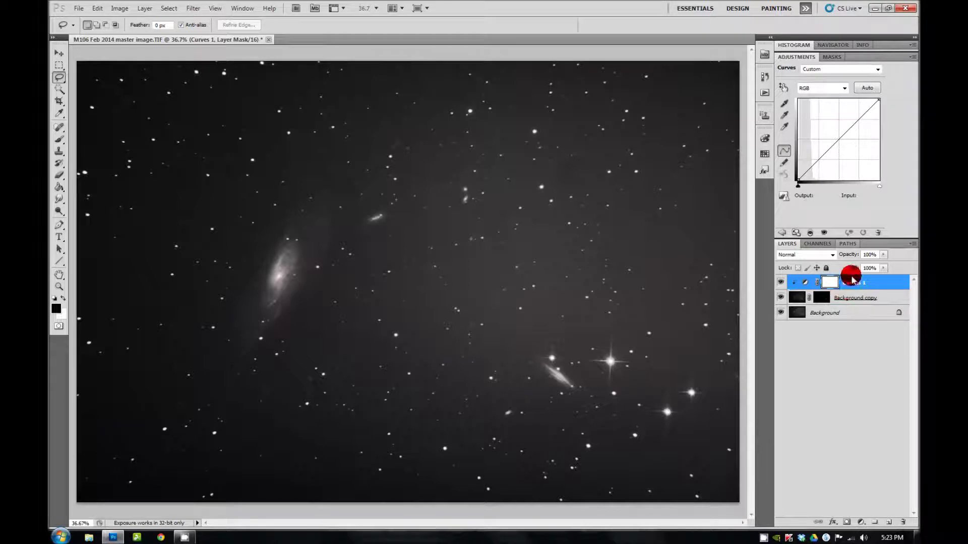
{"action": "left_click", "coordinate": [838, 141]}
{"action": "left_click_drag", "start_coordinate": [838, 143], "coordinate": [656, 371]}
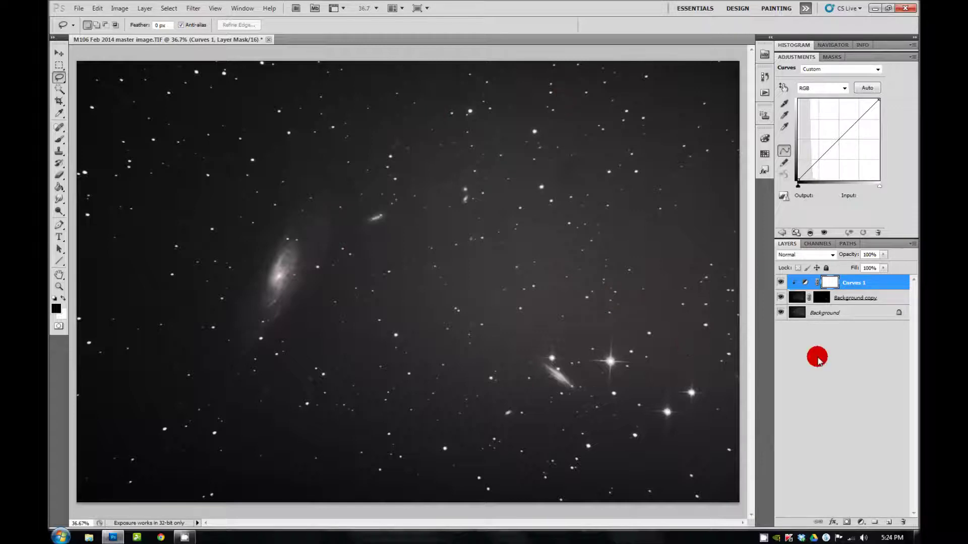
Step: Add a Curves 2 layer above Background and try bending its curve upward
{"action": "left_click", "coordinate": [840, 317]}
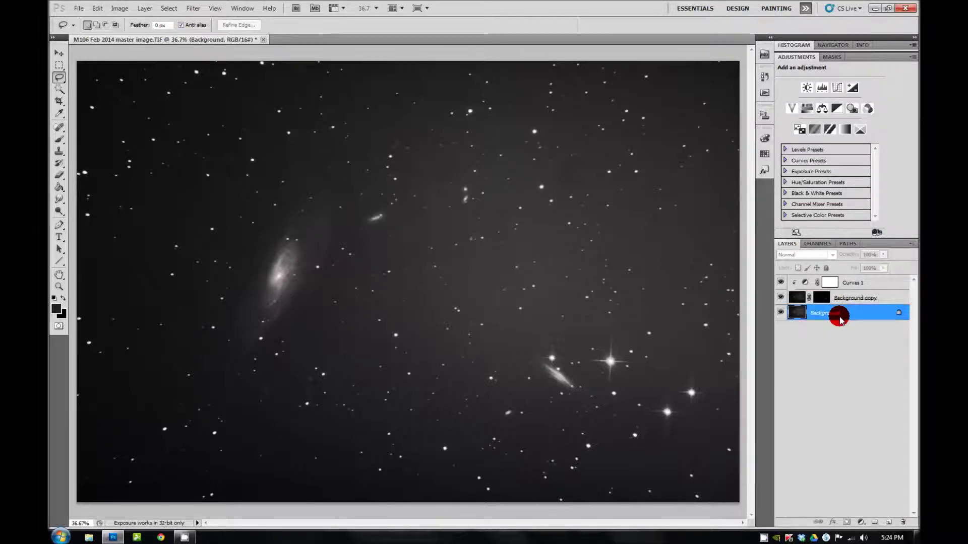
{"action": "left_click", "coordinate": [837, 89]}
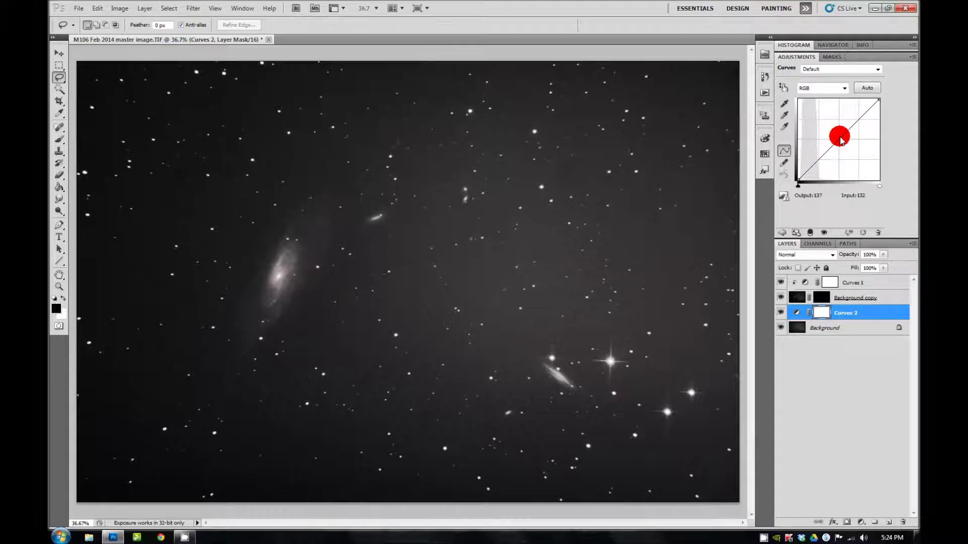
{"action": "left_click_drag", "start_coordinate": [838, 134], "coordinate": [791, 144]}
{"action": "left_click", "coordinate": [840, 314]}
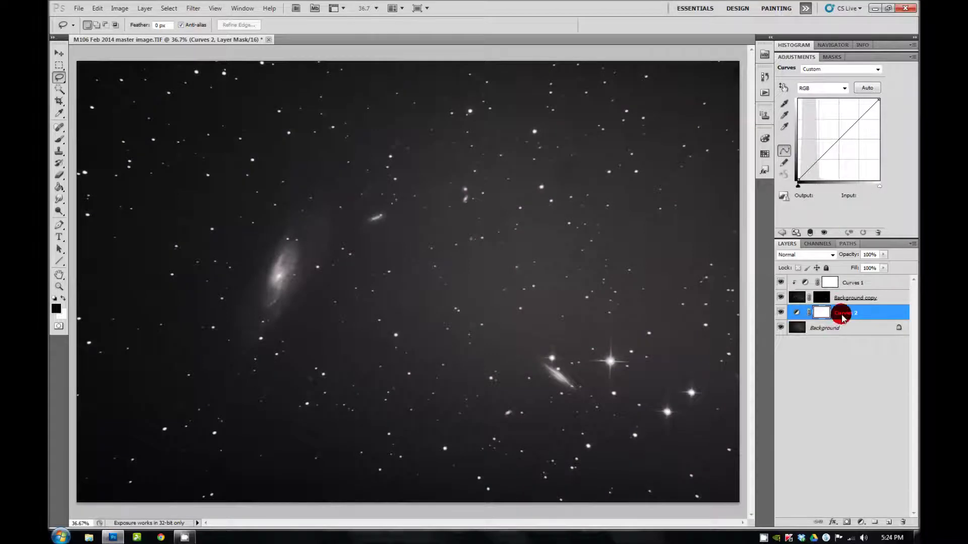
{"action": "left_click", "coordinate": [374, 244]}
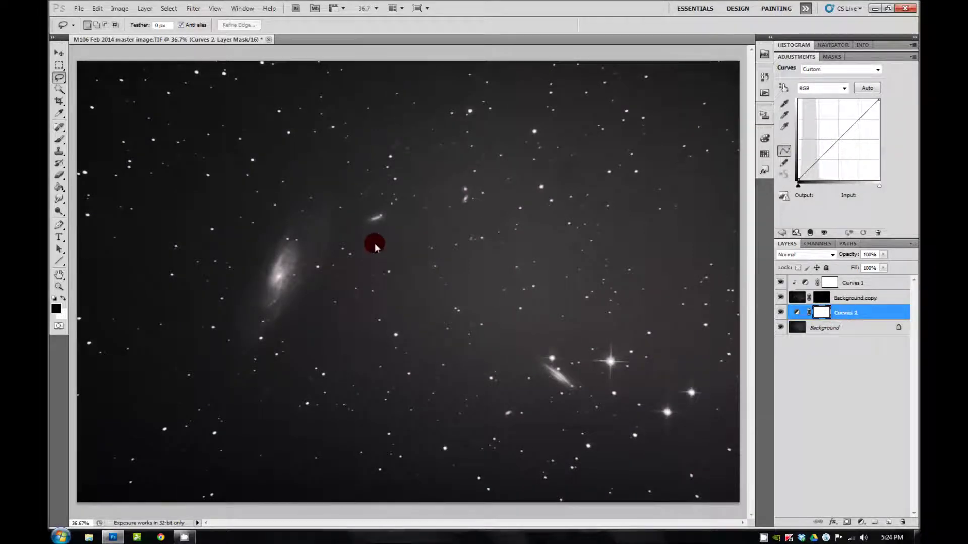
{"action": "left_click", "coordinate": [58, 311]}
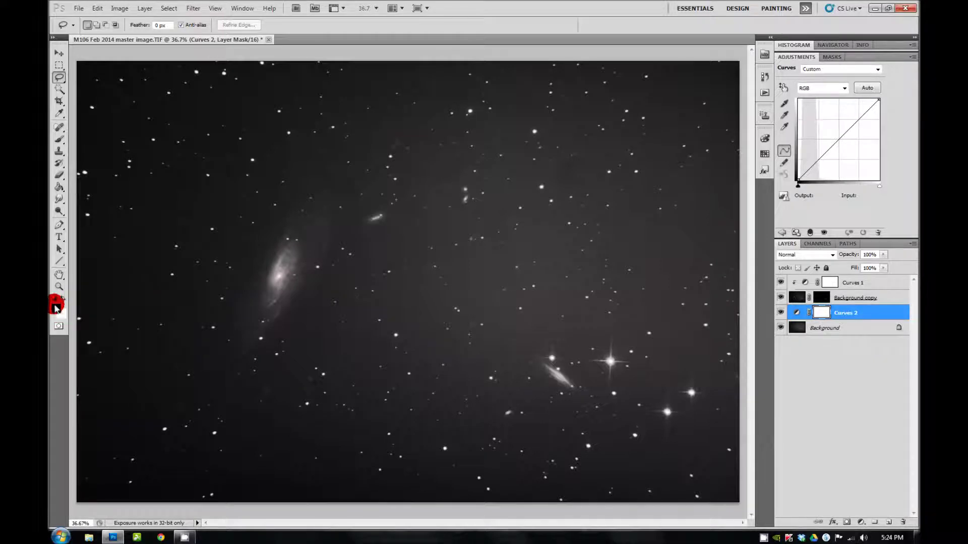
Step: Fill the Curves 2 mask with black and bow its curve up to input 51, output 185
{"action": "left_click", "coordinate": [58, 190]}
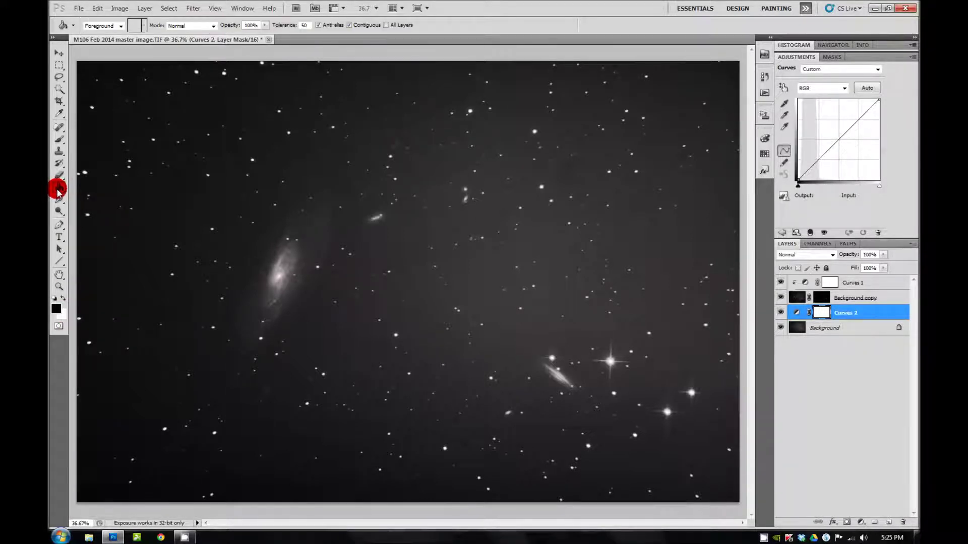
{"action": "left_click", "coordinate": [402, 238]}
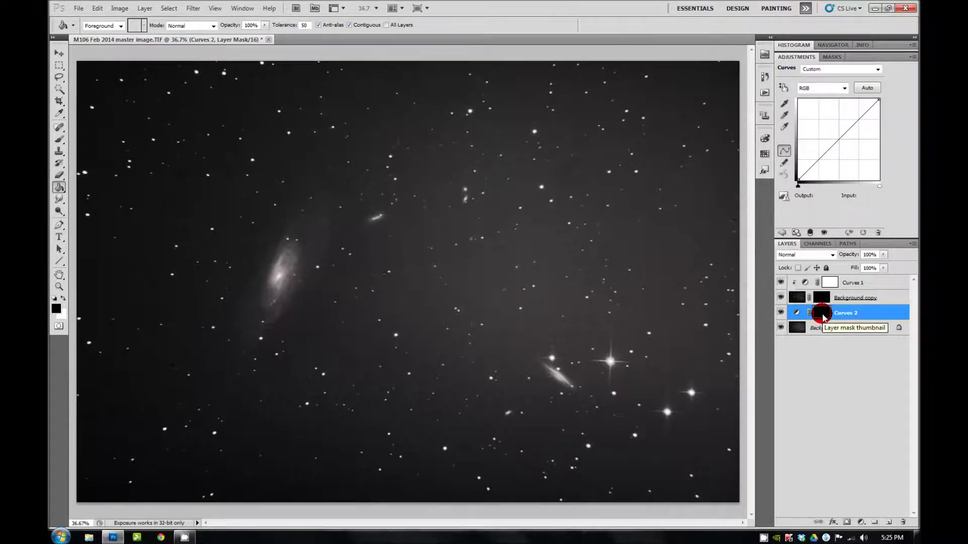
{"action": "left_click", "coordinate": [836, 142]}
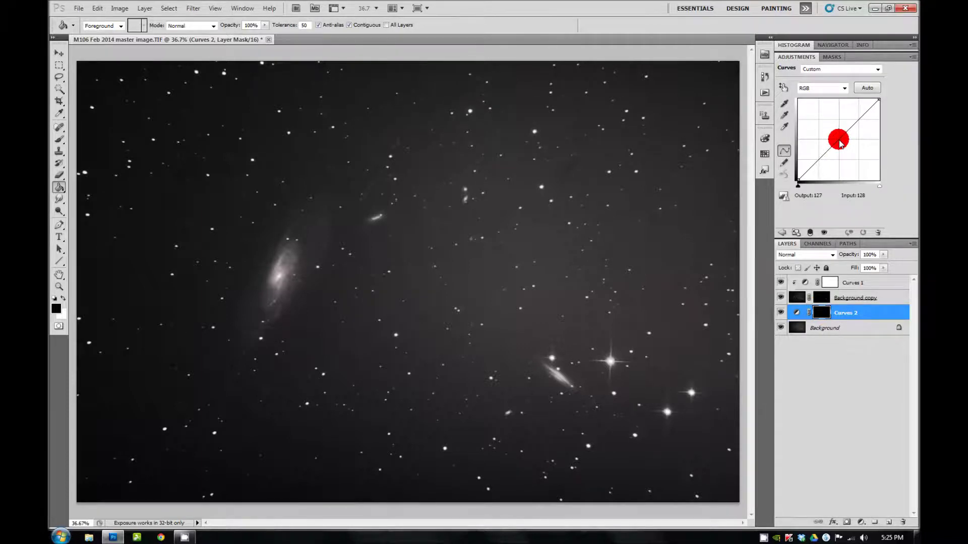
{"action": "left_click_drag", "start_coordinate": [837, 141], "coordinate": [815, 125]}
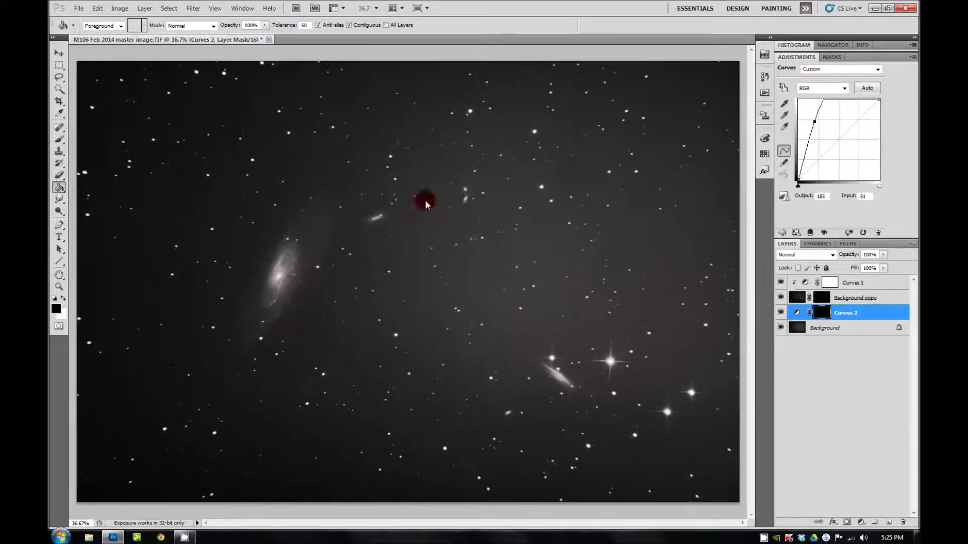
Step: Swap the foreground colour to white and switch to the Brush tool
{"action": "left_click", "coordinate": [63, 299]}
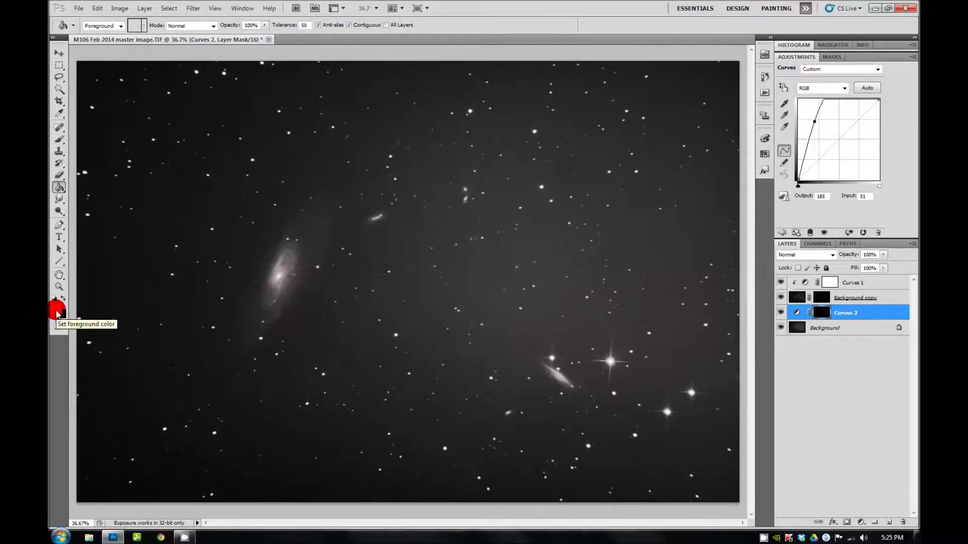
{"action": "left_click", "coordinate": [59, 141]}
Step: Choose the hard round brush tip at 100% hardness, enlarged to about 360 px
{"action": "right_click", "coordinate": [398, 249]}
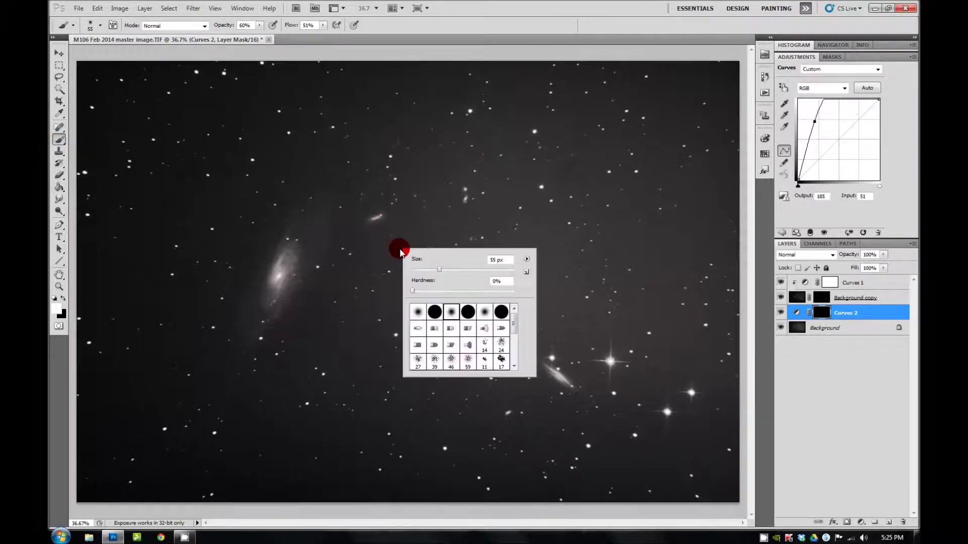
{"action": "left_click", "coordinate": [468, 312]}
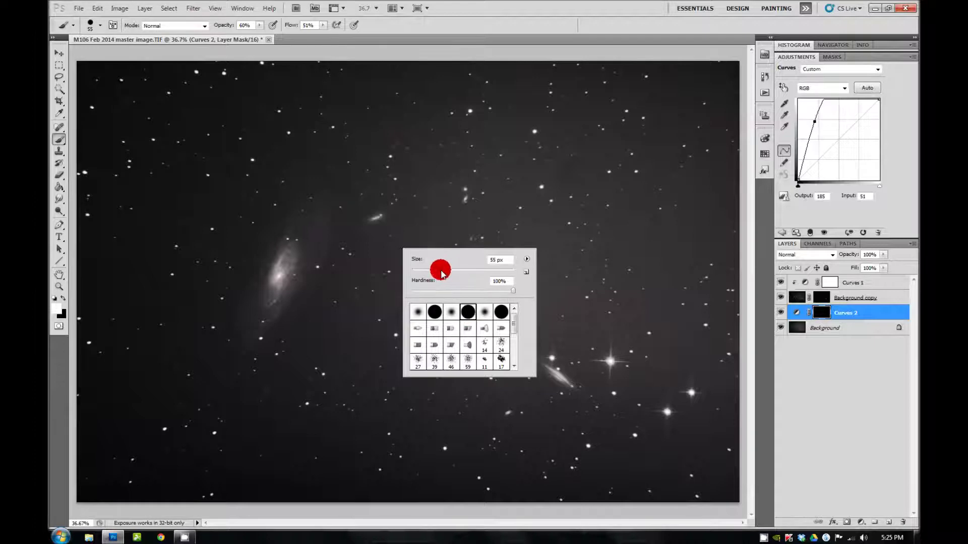
{"action": "mouse_move", "coordinate": [440, 269]}
{"action": "left_mouse_down"}
{"action": "mouse_move", "coordinate": [462, 273]}
{"action": "mouse_move", "coordinate": [462, 216]}
{"action": "mouse_move", "coordinate": [459, 273]}
{"action": "left_mouse_up"}
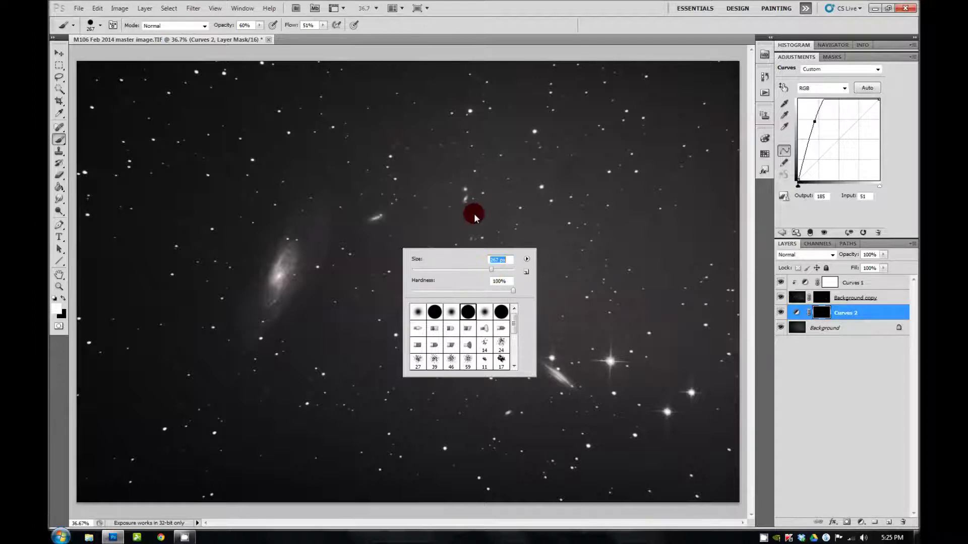
{"action": "left_click_drag", "start_coordinate": [475, 214], "coordinate": [495, 271]}
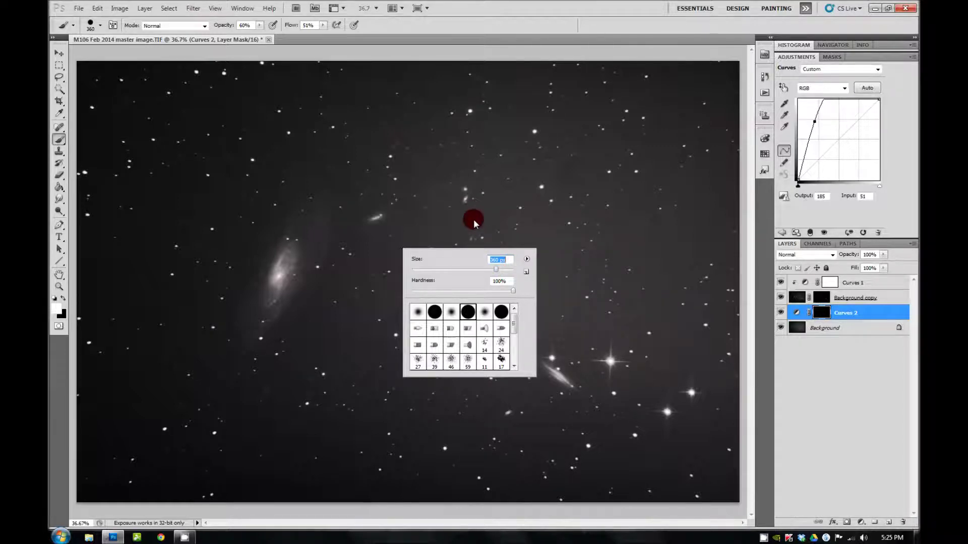
{"action": "left_click", "coordinate": [456, 196]}
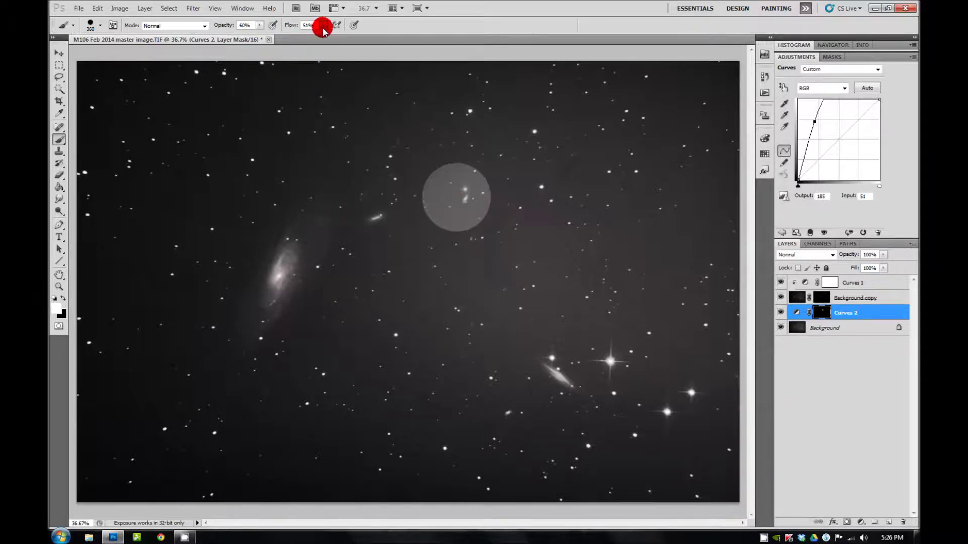
Step: Set brush opacity and flow to 100% and paint white over the sky on the Curves 2 mask
{"action": "left_click", "coordinate": [259, 25]}
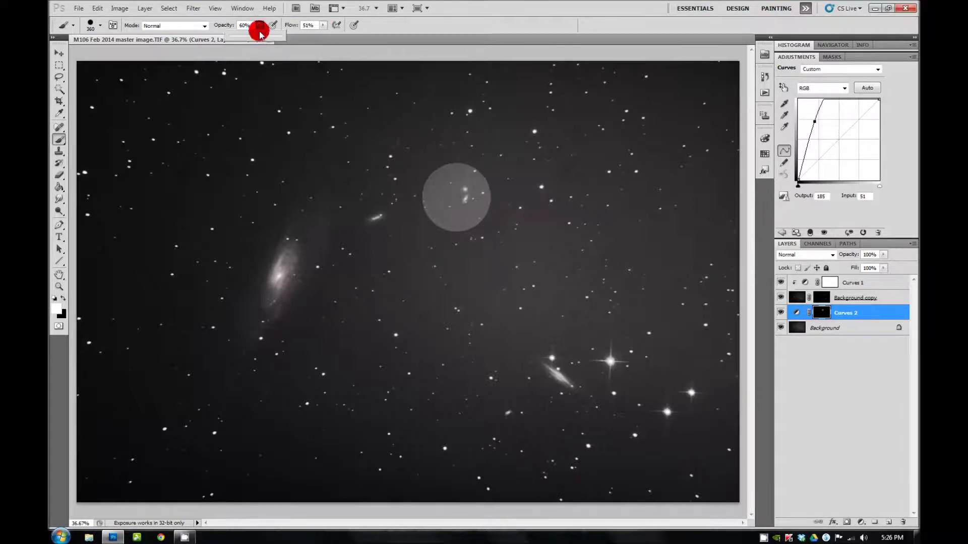
{"action": "left_click_drag", "start_coordinate": [259, 28], "coordinate": [317, 32]}
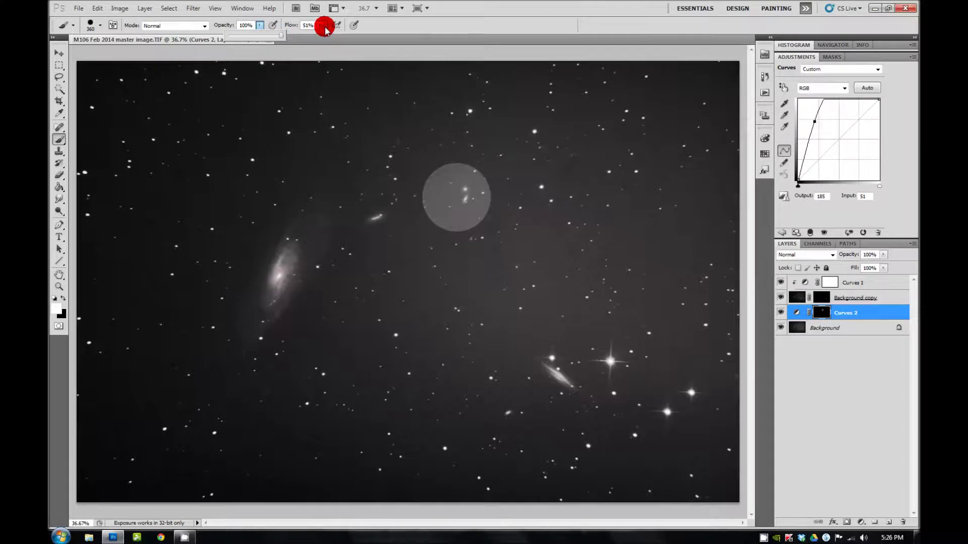
{"action": "left_click", "coordinate": [323, 25]}
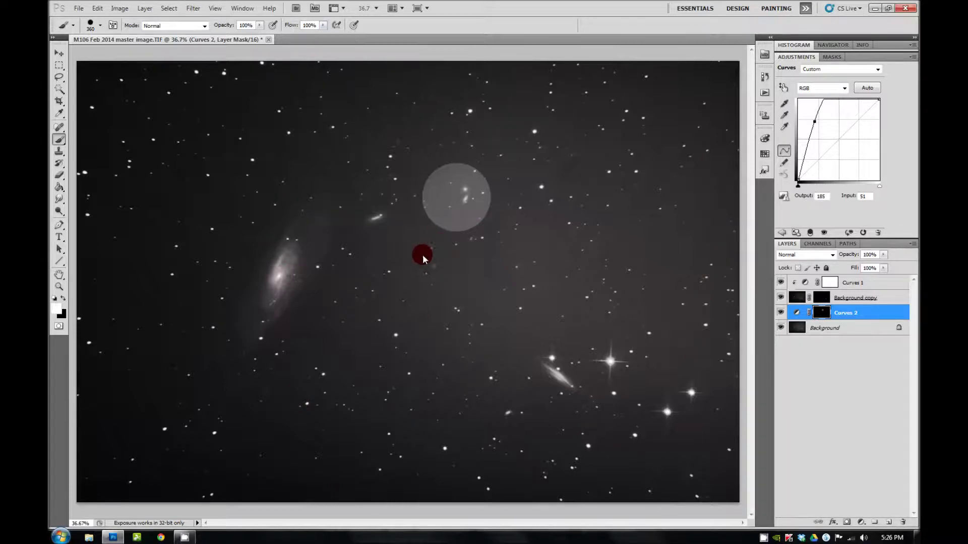
{"action": "mouse_move", "coordinate": [422, 253]}
{"action": "left_mouse_down"}
{"action": "mouse_move", "coordinate": [436, 225]}
{"action": "mouse_move", "coordinate": [387, 200]}
{"action": "mouse_move", "coordinate": [363, 172]}
{"action": "mouse_move", "coordinate": [274, 242]}
{"action": "mouse_move", "coordinate": [229, 348]}
{"action": "mouse_move", "coordinate": [293, 459]}
{"action": "mouse_move", "coordinate": [353, 464]}
{"action": "mouse_move", "coordinate": [396, 483]}
{"action": "mouse_move", "coordinate": [554, 471]}
{"action": "mouse_move", "coordinate": [682, 483]}
{"action": "mouse_move", "coordinate": [696, 413]}
{"action": "mouse_move", "coordinate": [683, 391]}
{"action": "mouse_move", "coordinate": [564, 479]}
{"action": "mouse_move", "coordinate": [567, 495]}
{"action": "mouse_move", "coordinate": [698, 380]}
{"action": "mouse_move", "coordinate": [728, 376]}
{"action": "mouse_move", "coordinate": [710, 161]}
{"action": "mouse_move", "coordinate": [667, 113]}
{"action": "mouse_move", "coordinate": [706, 110]}
{"action": "mouse_move", "coordinate": [635, 134]}
{"action": "mouse_move", "coordinate": [569, 105]}
{"action": "mouse_move", "coordinate": [424, 123]}
{"action": "mouse_move", "coordinate": [323, 171]}
{"action": "mouse_move", "coordinate": [259, 241]}
{"action": "mouse_move", "coordinate": [314, 257]}
{"action": "mouse_move", "coordinate": [382, 253]}
{"action": "mouse_move", "coordinate": [316, 287]}
{"action": "mouse_move", "coordinate": [272, 347]}
{"action": "mouse_move", "coordinate": [331, 417]}
{"action": "mouse_move", "coordinate": [401, 444]}
{"action": "mouse_move", "coordinate": [370, 396]}
{"action": "mouse_move", "coordinate": [372, 288]}
{"action": "mouse_move", "coordinate": [390, 368]}
{"action": "mouse_move", "coordinate": [380, 372]}
{"action": "mouse_move", "coordinate": [446, 356]}
{"action": "mouse_move", "coordinate": [510, 409]}
{"action": "mouse_move", "coordinate": [449, 445]}
{"action": "mouse_move", "coordinate": [482, 441]}
{"action": "mouse_move", "coordinate": [568, 424]}
{"action": "mouse_move", "coordinate": [519, 404]}
{"action": "mouse_move", "coordinate": [491, 339]}
{"action": "mouse_move", "coordinate": [452, 326]}
{"action": "mouse_move", "coordinate": [667, 300]}
{"action": "mouse_move", "coordinate": [688, 312]}
{"action": "mouse_move", "coordinate": [672, 332]}
{"action": "mouse_move", "coordinate": [657, 176]}
{"action": "mouse_move", "coordinate": [646, 163]}
{"action": "mouse_move", "coordinate": [416, 182]}
{"action": "mouse_move", "coordinate": [573, 184]}
{"action": "mouse_move", "coordinate": [637, 203]}
{"action": "mouse_move", "coordinate": [475, 255]}
{"action": "mouse_move", "coordinate": [596, 255]}
{"action": "mouse_move", "coordinate": [559, 283]}
{"action": "mouse_move", "coordinate": [568, 295]}
{"action": "mouse_move", "coordinate": [546, 310]}
{"action": "left_mouse_up"}
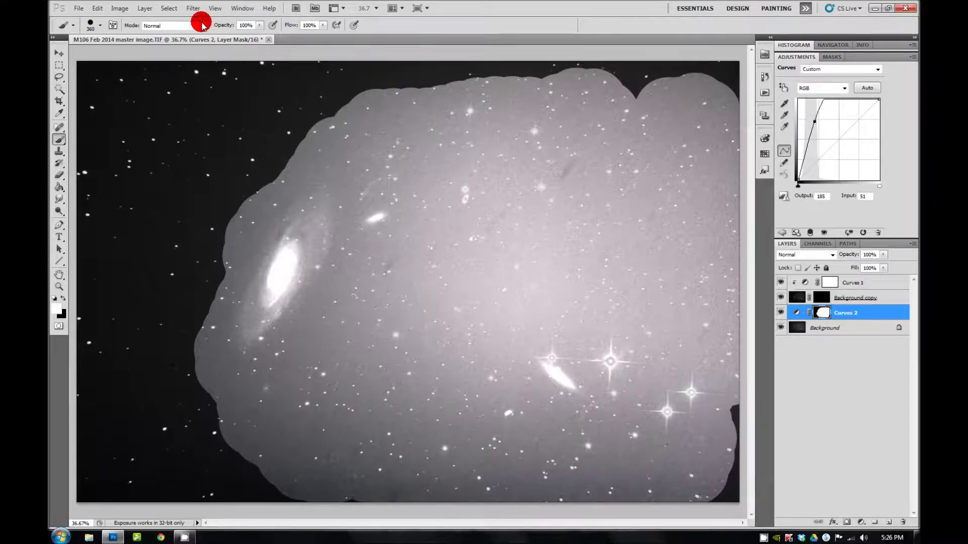
{"action": "left_click", "coordinate": [193, 8]}
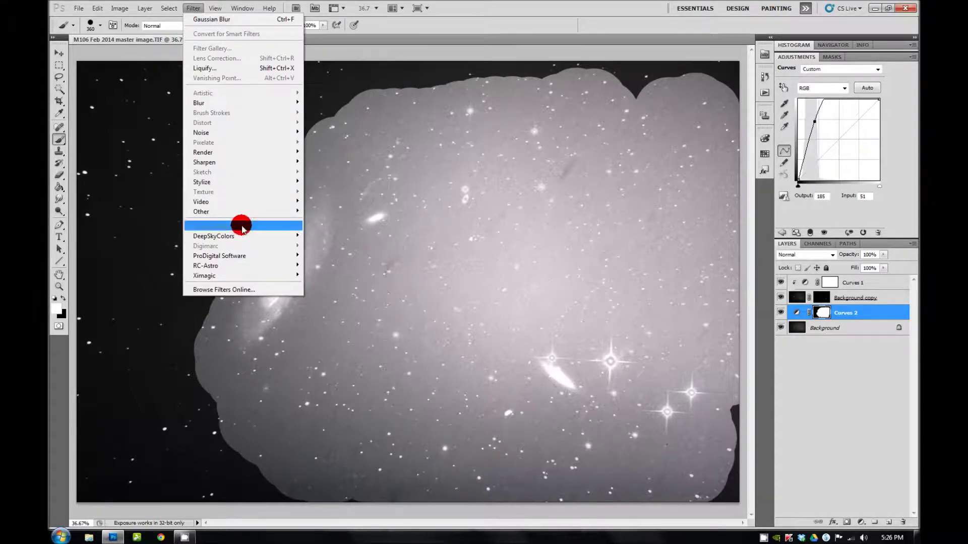
Step: Blur the Curves 2 mask with a Gaussian Blur of about 215 pixels radius
{"action": "mouse_move", "coordinate": [217, 104]}
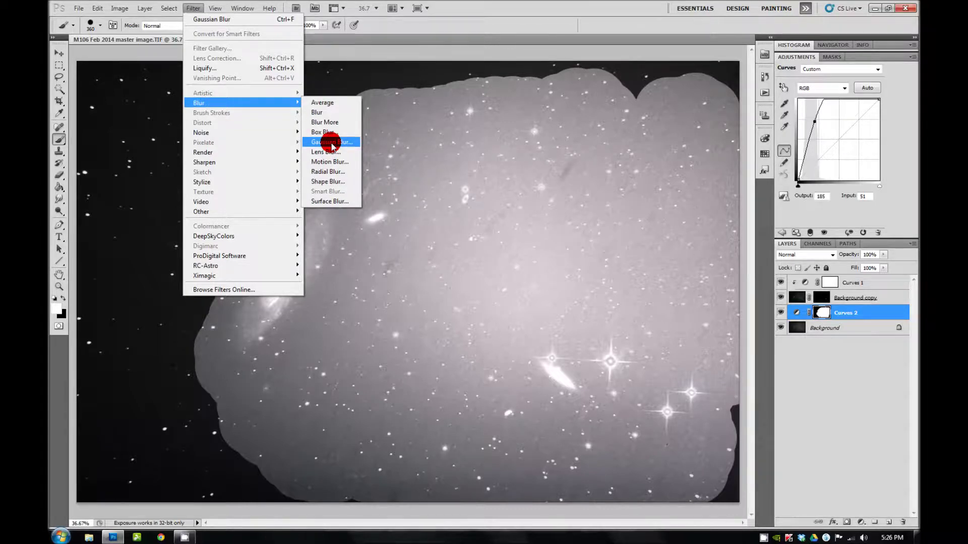
{"action": "left_click", "coordinate": [332, 143]}
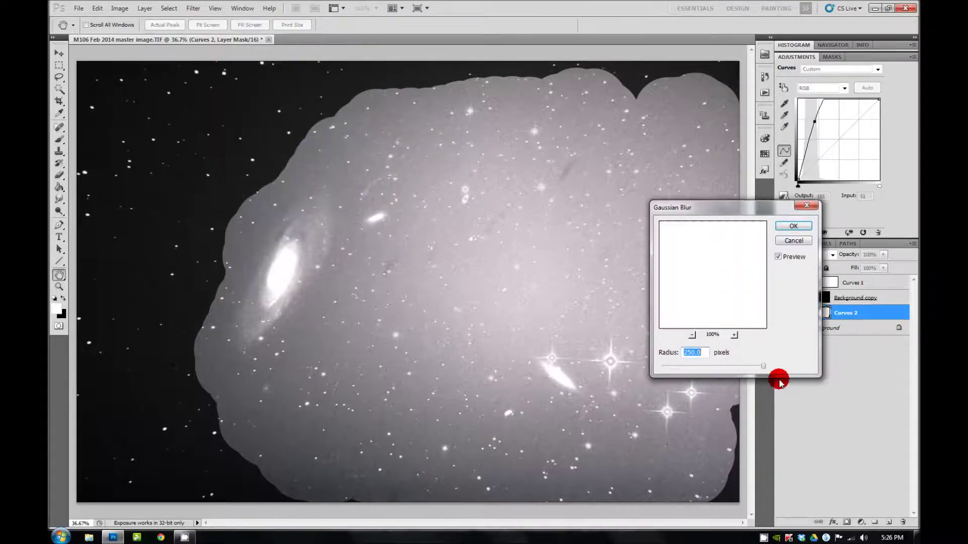
{"action": "left_click_drag", "start_coordinate": [762, 366], "coordinate": [782, 368]}
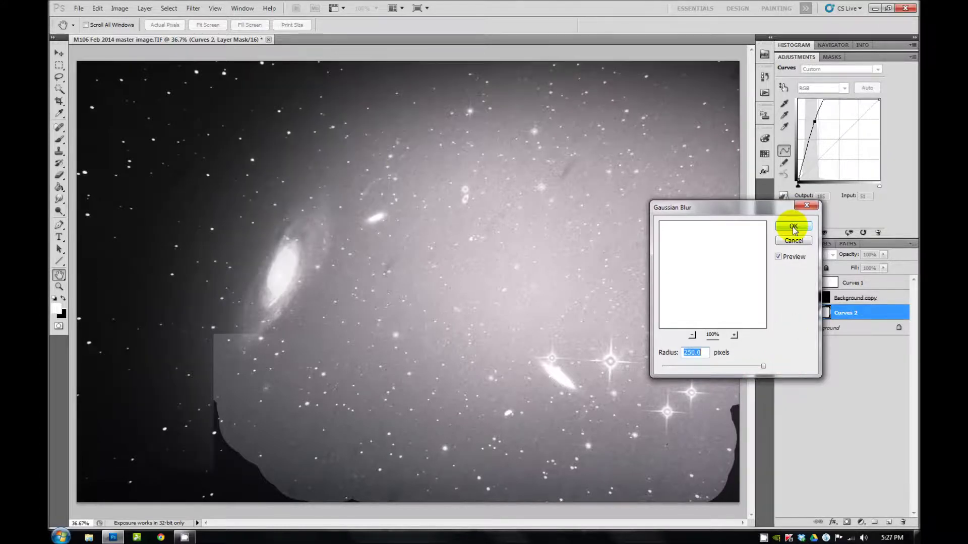
{"action": "left_click", "coordinate": [793, 226]}
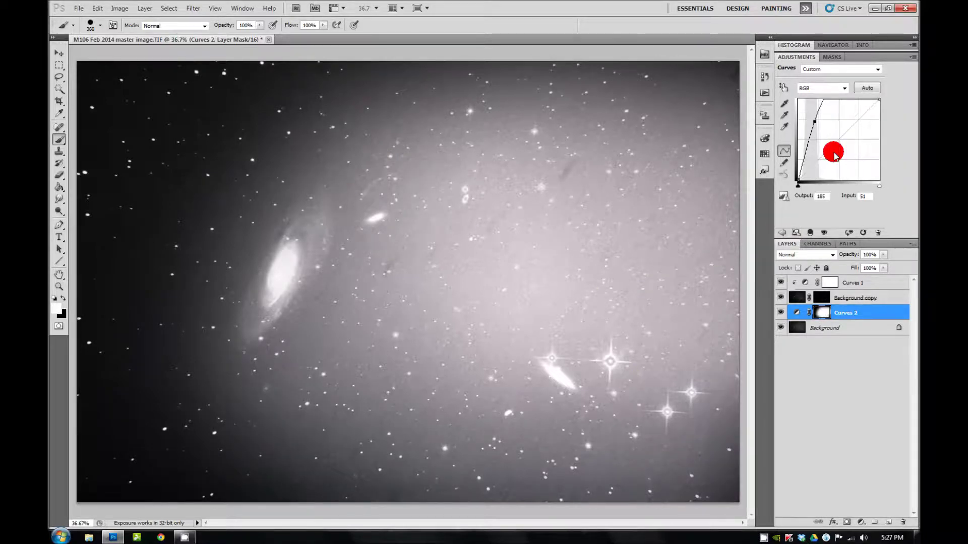
Step: Pull the Curves 2 curve down and sample the sky as a point with the targeted-adjustment hand
{"action": "left_click_drag", "start_coordinate": [815, 125], "coordinate": [771, 233]}
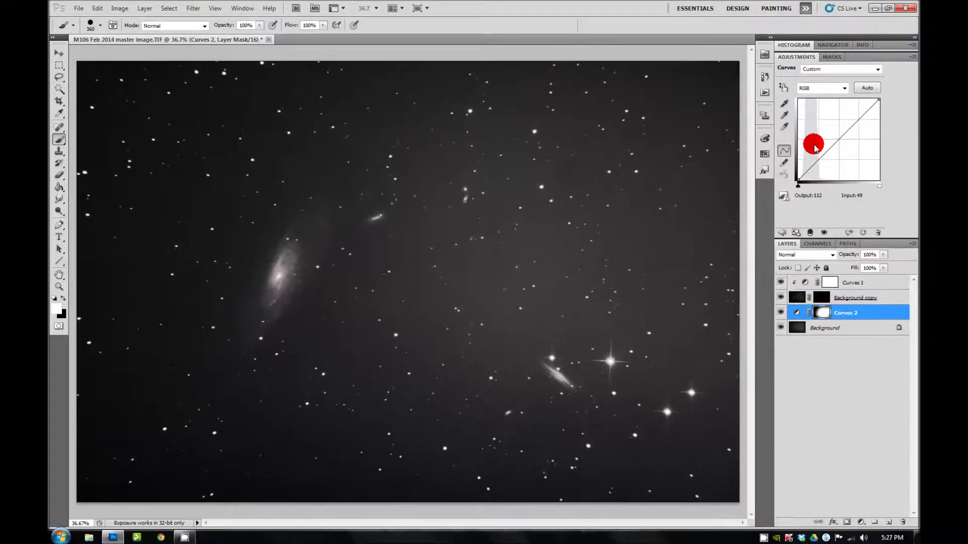
{"action": "left_click", "coordinate": [783, 89]}
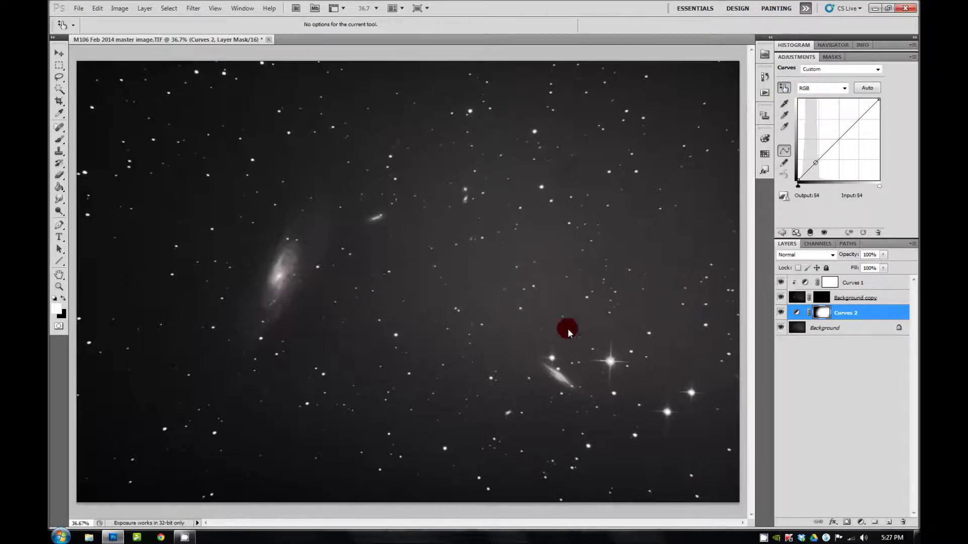
{"action": "left_click", "coordinate": [529, 273]}
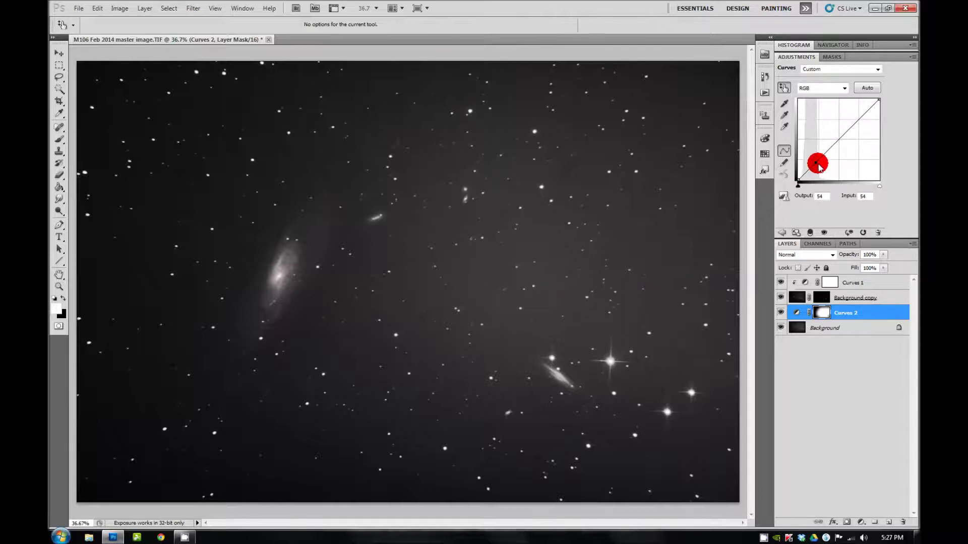
{"action": "left_click_drag", "start_coordinate": [817, 166], "coordinate": [816, 162]}
{"action": "left_click_drag", "start_coordinate": [508, 286], "coordinate": [500, 281]}
Step: Lower the sky point four steps, ease it back slightly, then sample a darker sky area
{"action": "key", "text": "Down"}
{"action": "key", "text": "Down"}
{"action": "key", "text": "Down"}
{"action": "key", "text": "Down"}
{"action": "key", "text": "Down"}
{"action": "key", "text": "Down"}
{"action": "key", "text": "Down"}
{"action": "key", "text": "Down"}
{"action": "key", "text": "Down"}
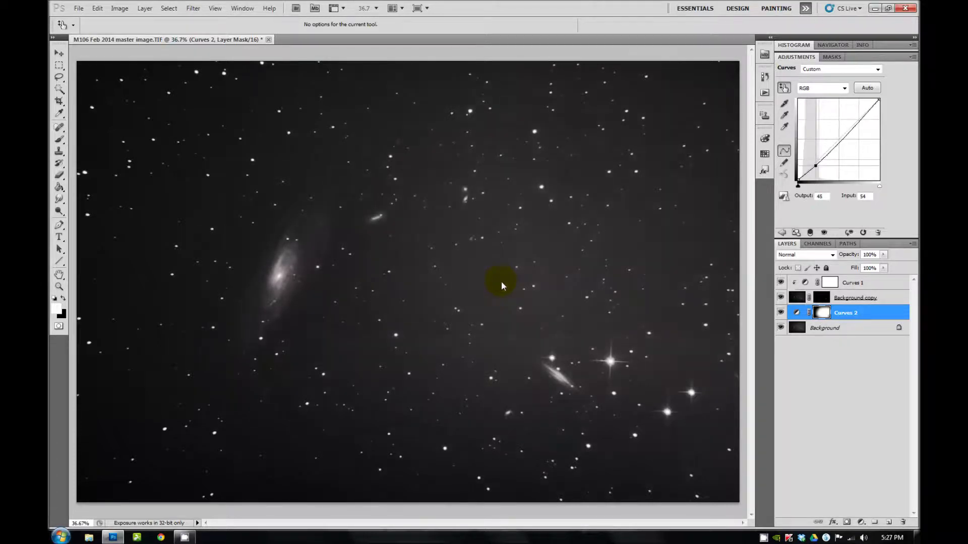
{"action": "key", "text": "Down"}
{"action": "key", "text": "Down"}
{"action": "key", "text": "Down"}
{"action": "key", "text": "Down"}
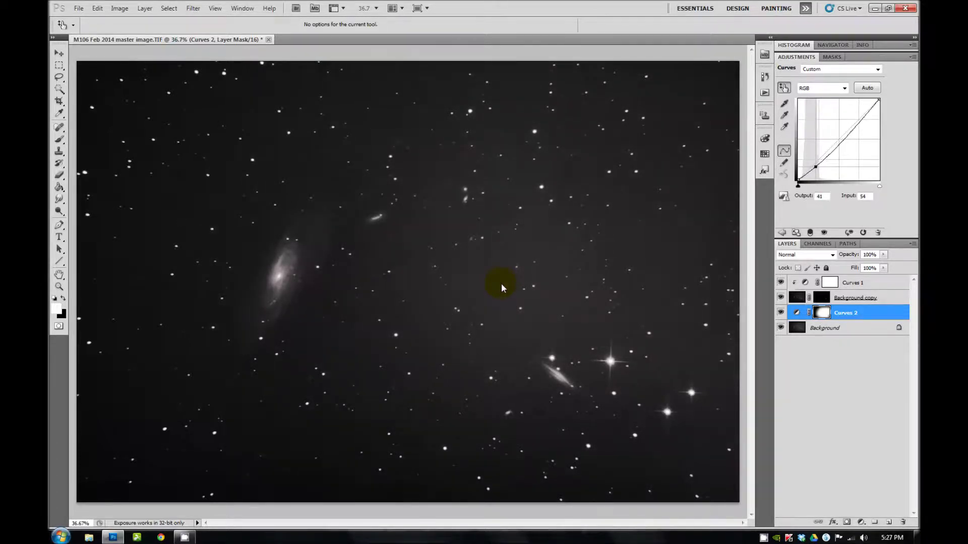
{"action": "key", "text": "Down"}
{"action": "key", "text": "Down"}
{"action": "key", "text": "Down"}
{"action": "key", "text": "Down"}
{"action": "key", "text": "Down"}
{"action": "key", "text": "Down"}
{"action": "key", "text": "Down"}
{"action": "key", "text": "Down"}
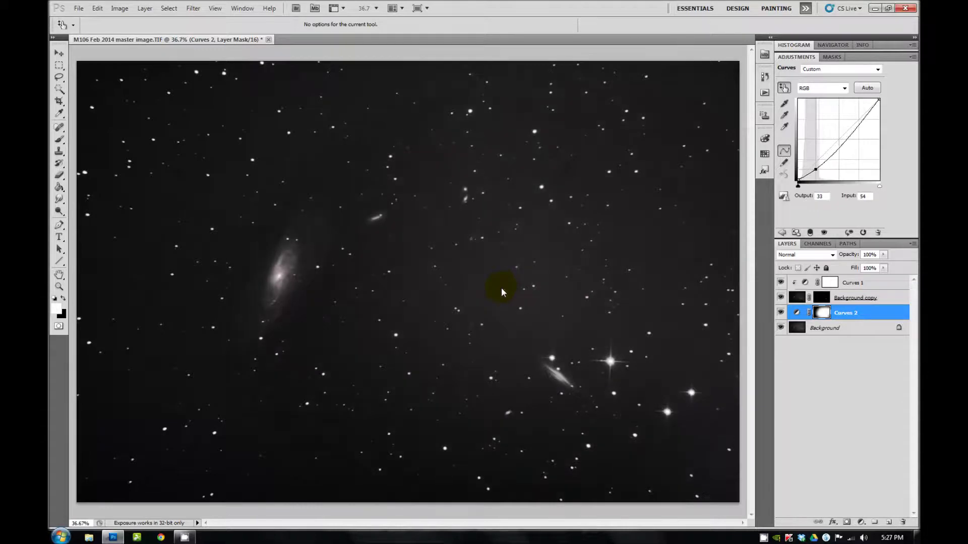
{"action": "key", "text": "Down"}
{"action": "key", "text": "Down"}
{"action": "key", "text": "Down"}
{"action": "key", "text": "Down"}
{"action": "key", "text": "Down"}
{"action": "key", "text": "Down"}
{"action": "key", "text": "Down"}
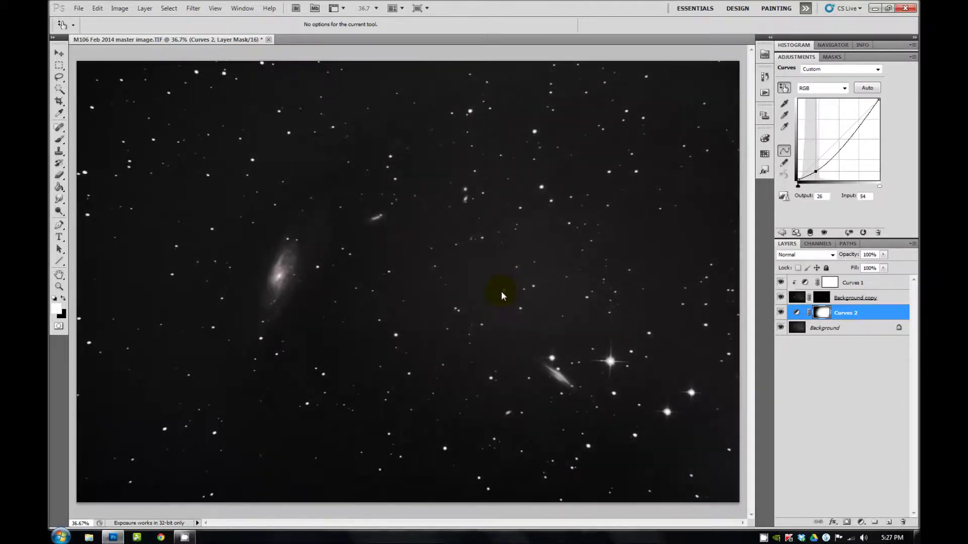
{"action": "mouse_move", "coordinate": [501, 291]}
{"action": "left_mouse_down"}
{"action": "mouse_move", "coordinate": [508, 251]}
{"action": "mouse_move", "coordinate": [505, 298]}
{"action": "left_mouse_up"}
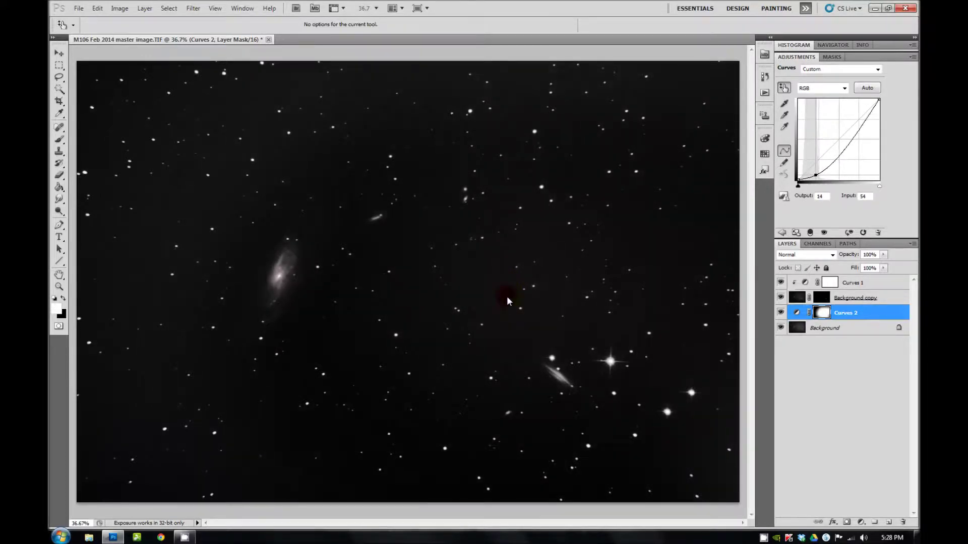
{"action": "left_click", "coordinate": [289, 160]}
Step: Remove the extra point, then set the sky point and a mid-tone point to 58→36 and 155→114
{"action": "left_click_drag", "start_coordinate": [820, 173], "coordinate": [840, 147]}
{"action": "left_click", "coordinate": [815, 175]}
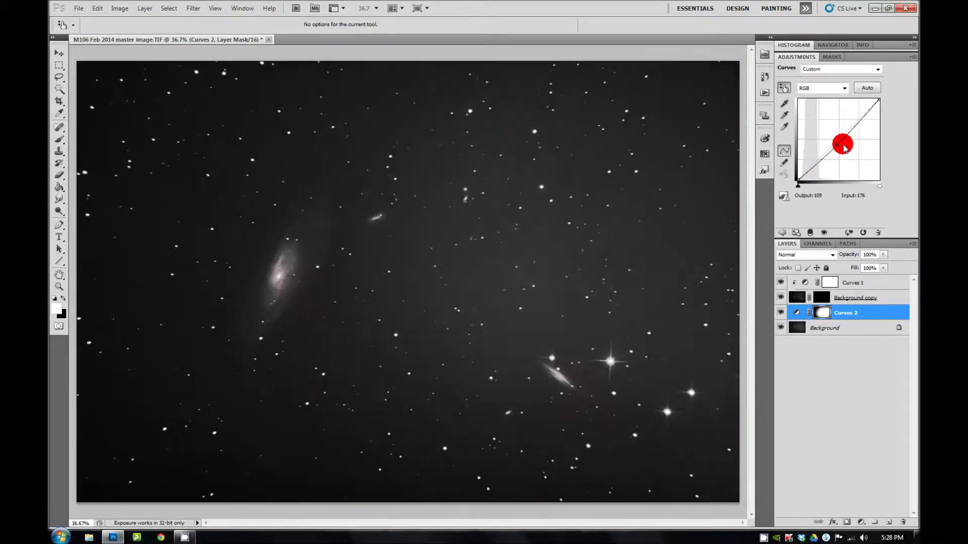
{"action": "left_click", "coordinate": [645, 246]}
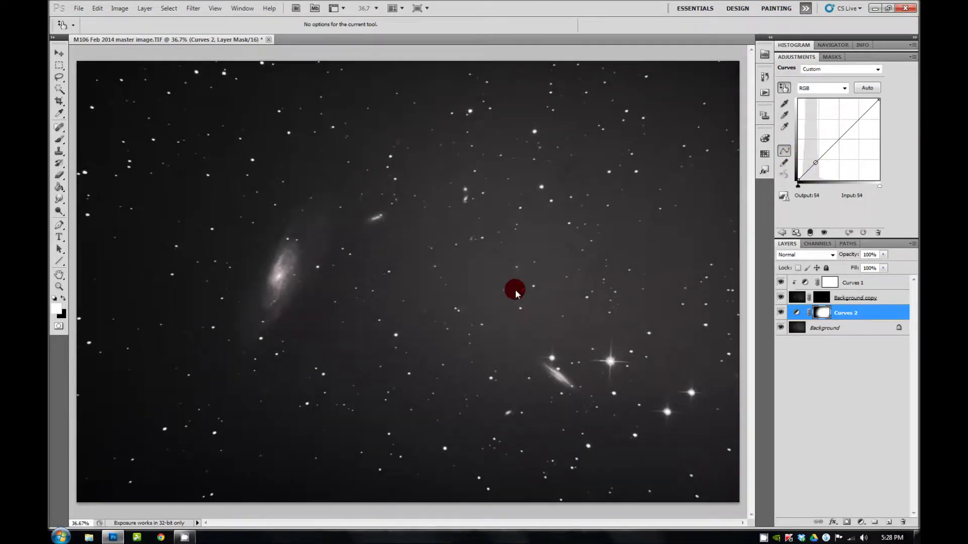
{"action": "left_click_drag", "start_coordinate": [515, 289], "coordinate": [513, 297]}
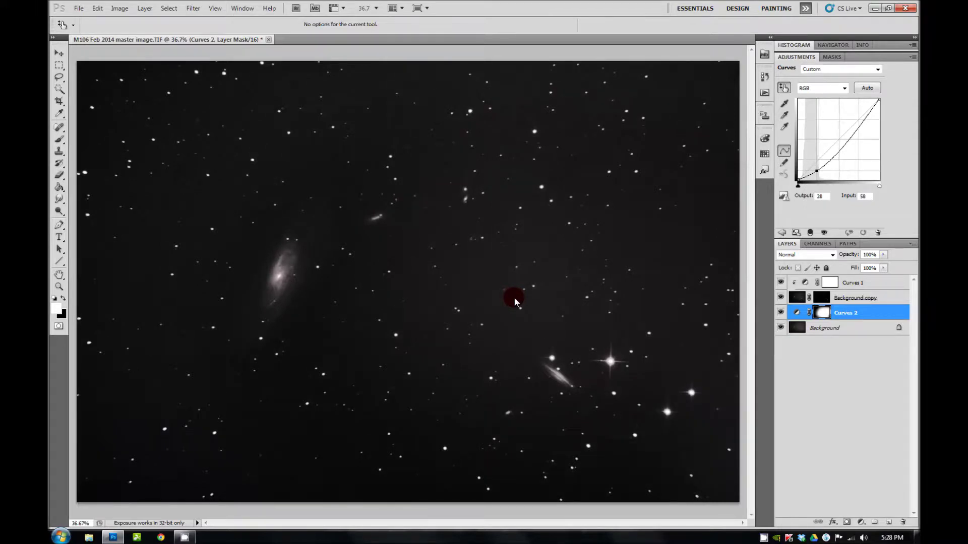
{"action": "mouse_move", "coordinate": [514, 298]}
{"action": "left_mouse_down"}
{"action": "mouse_move", "coordinate": [518, 280]}
{"action": "mouse_move", "coordinate": [522, 293]}
{"action": "left_mouse_up"}
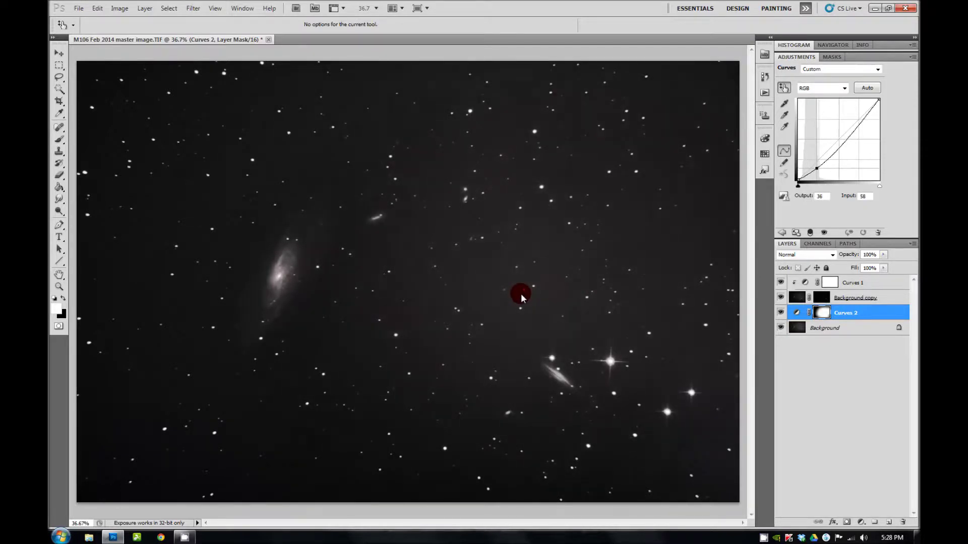
{"action": "left_click", "coordinate": [836, 142]}
{"action": "left_click_drag", "start_coordinate": [836, 142], "coordinate": [847, 144]}
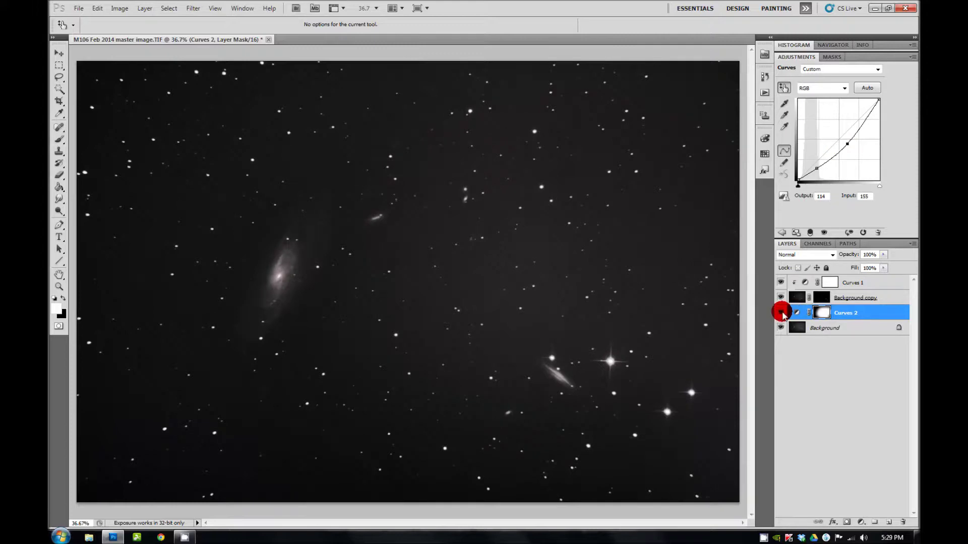
Step: Toggle Curves 2 off and on twice to compare, then add a sky point near Input 50 / Output 31
{"action": "left_click", "coordinate": [781, 312]}
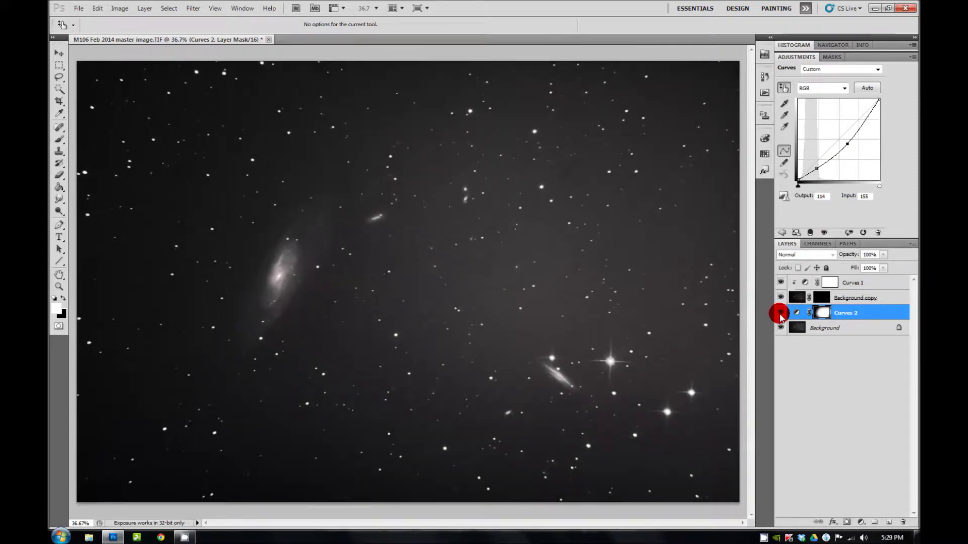
{"action": "left_click", "coordinate": [780, 312]}
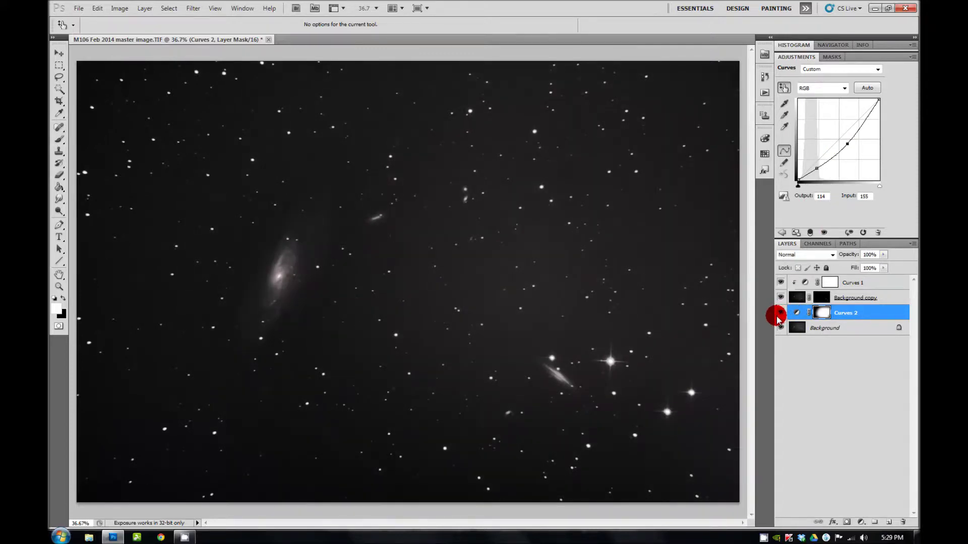
{"action": "left_click", "coordinate": [780, 313]}
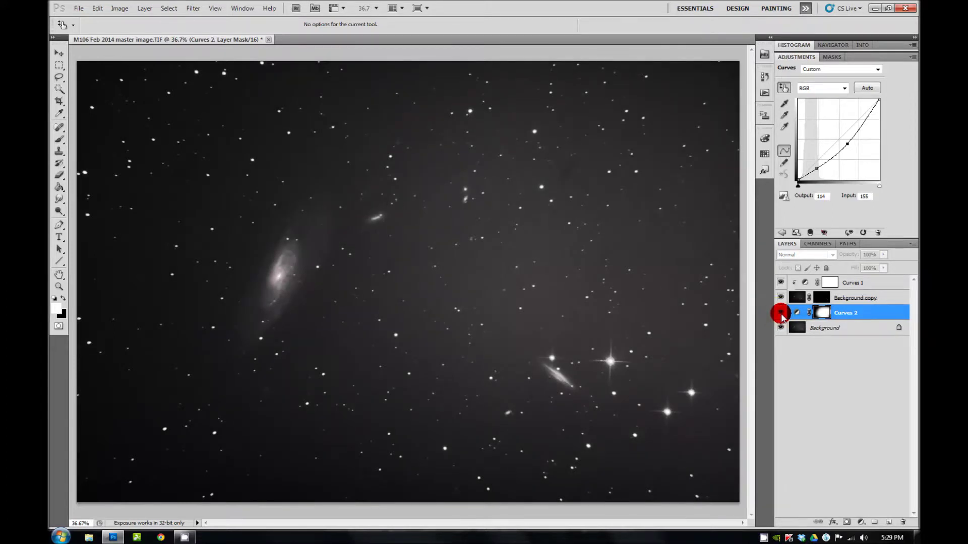
{"action": "left_click", "coordinate": [781, 313]}
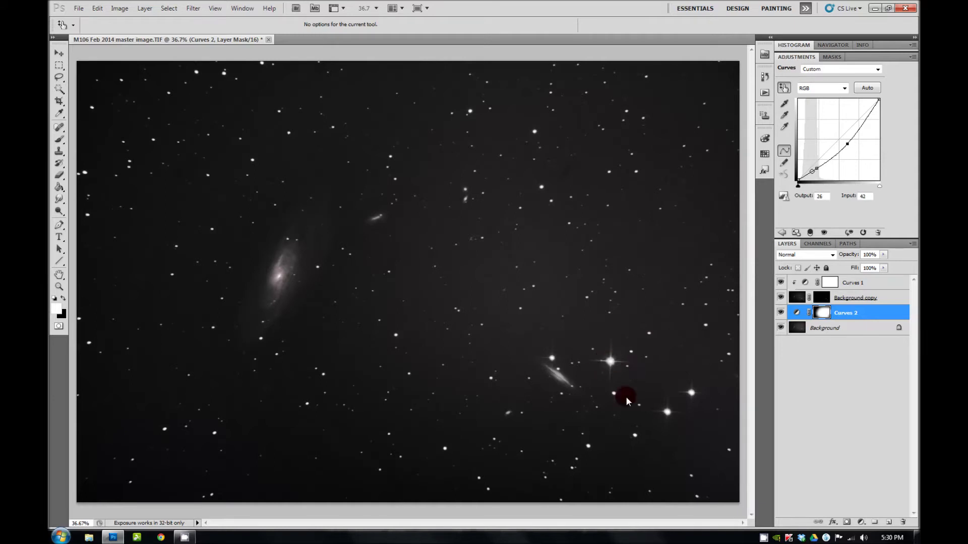
{"action": "left_click", "coordinate": [646, 352]}
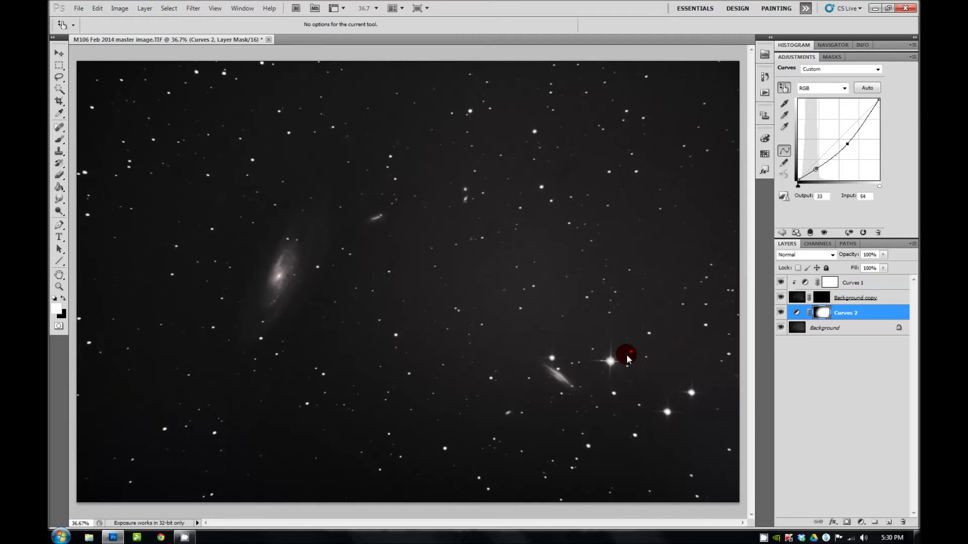